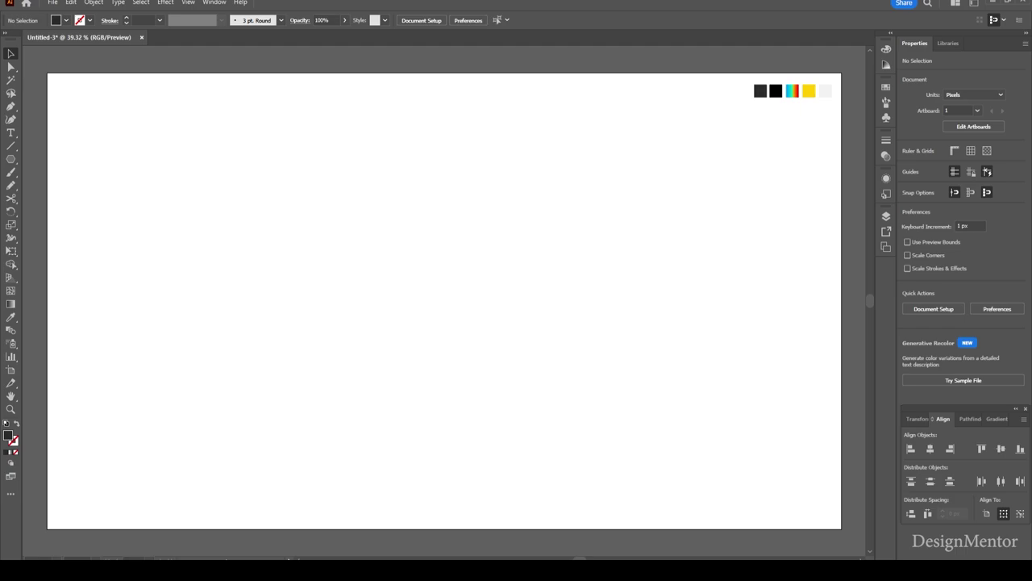
# Draw a 1920 × 1080 px dark grey rectangle for the background.
pyautogui.press('i')
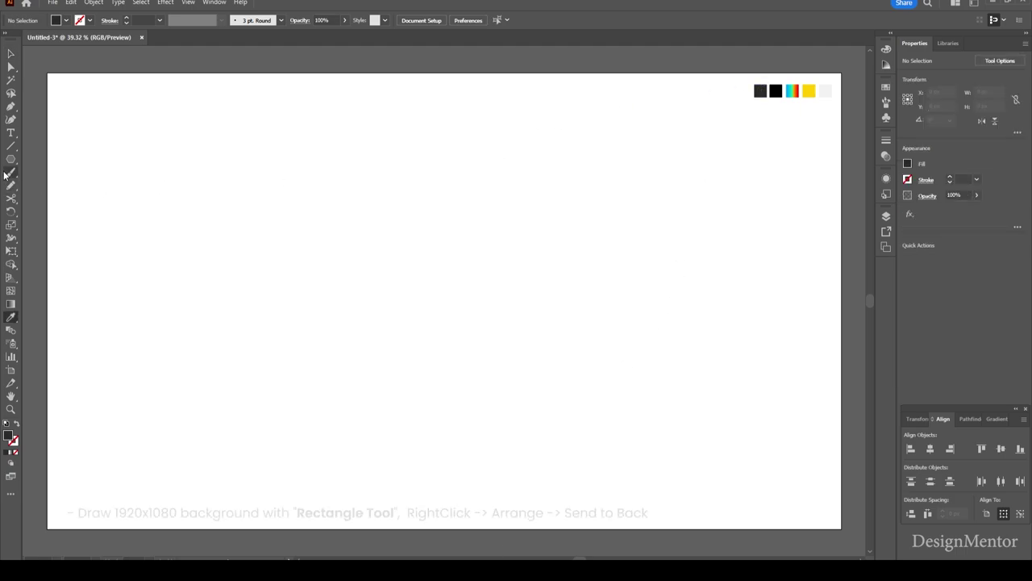
pyautogui.moveTo(11, 159); pyautogui.dragTo(56, 164)
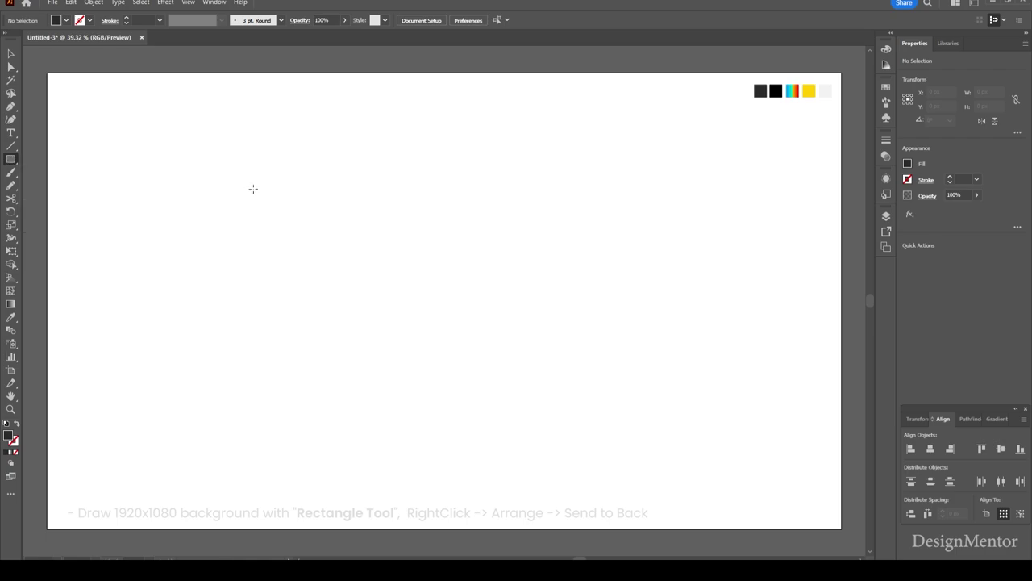
pyautogui.click(544, 202)
pyautogui.click(688, 242)
pyautogui.hotkey('ctrl', 'a')
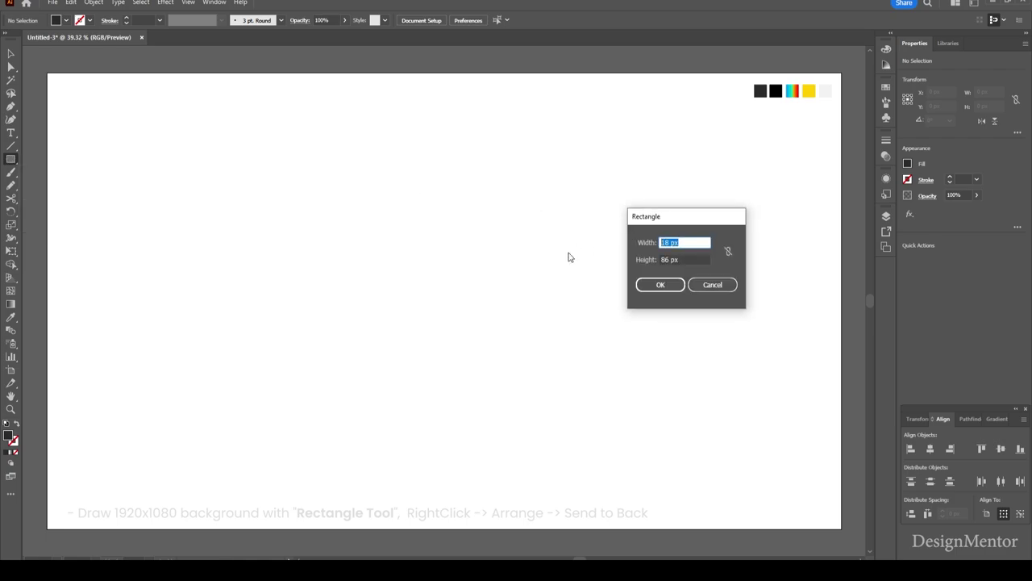
pyautogui.write('1')
pyautogui.write('0')
pyautogui.press('Tab')
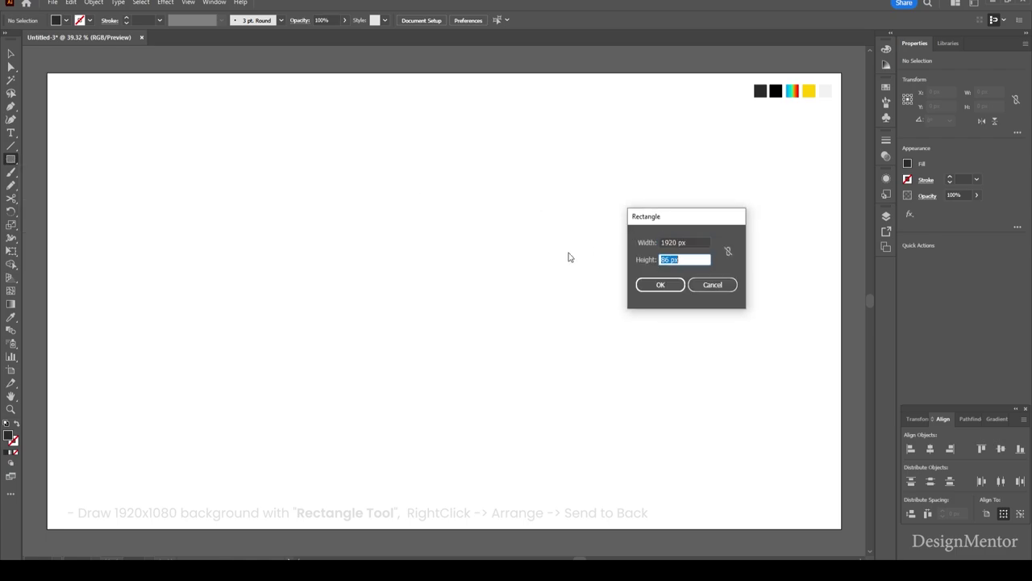
pyautogui.write('1080')
pyautogui.press('Return')
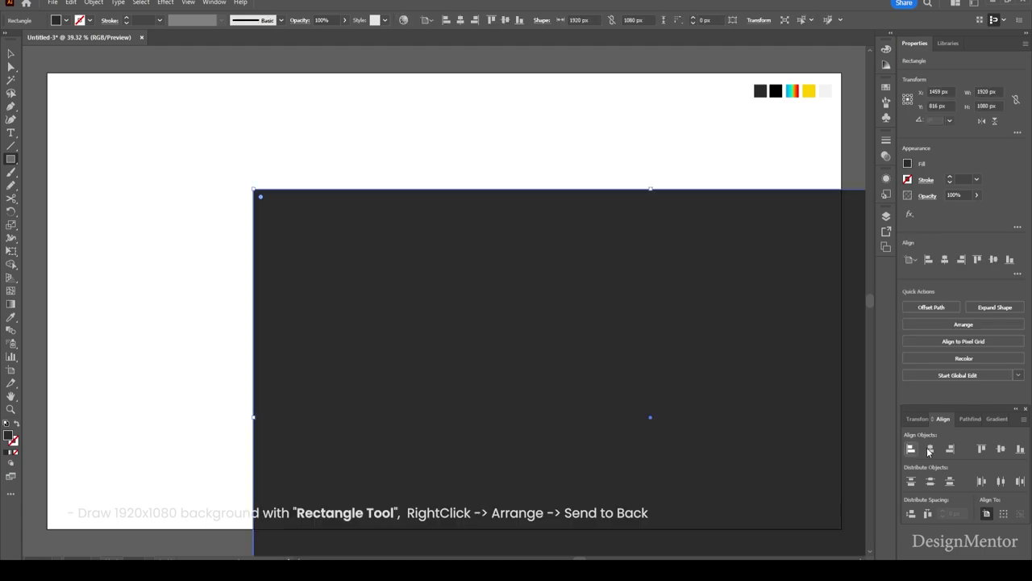
# Centre the background rectangle on the artboard, send it to the back, and lock it.
pyautogui.click(950, 448)
pyautogui.click(1001, 449)
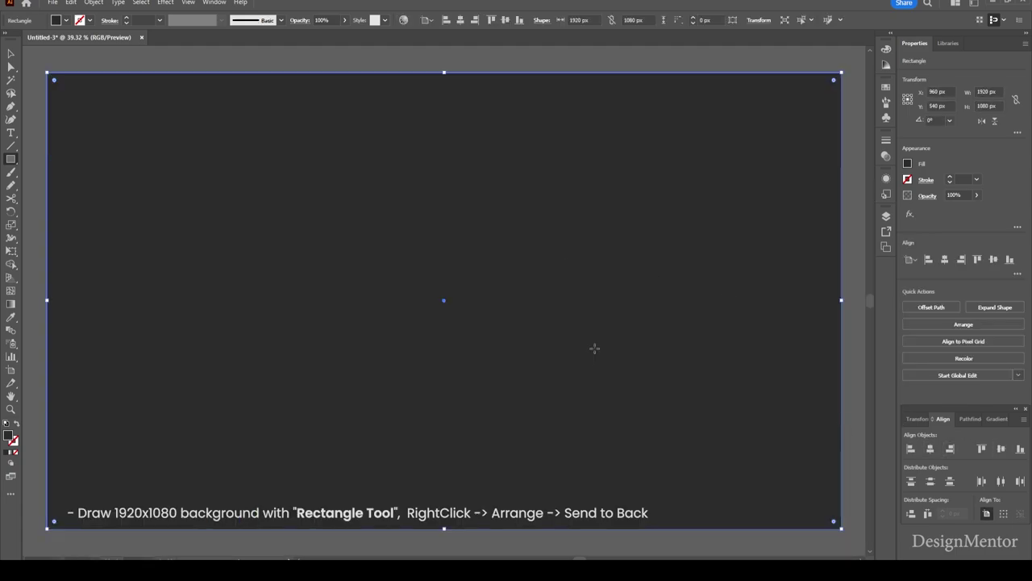
pyautogui.press('v')
pyautogui.rightClick(504, 319)
pyautogui.moveTo(533, 263)
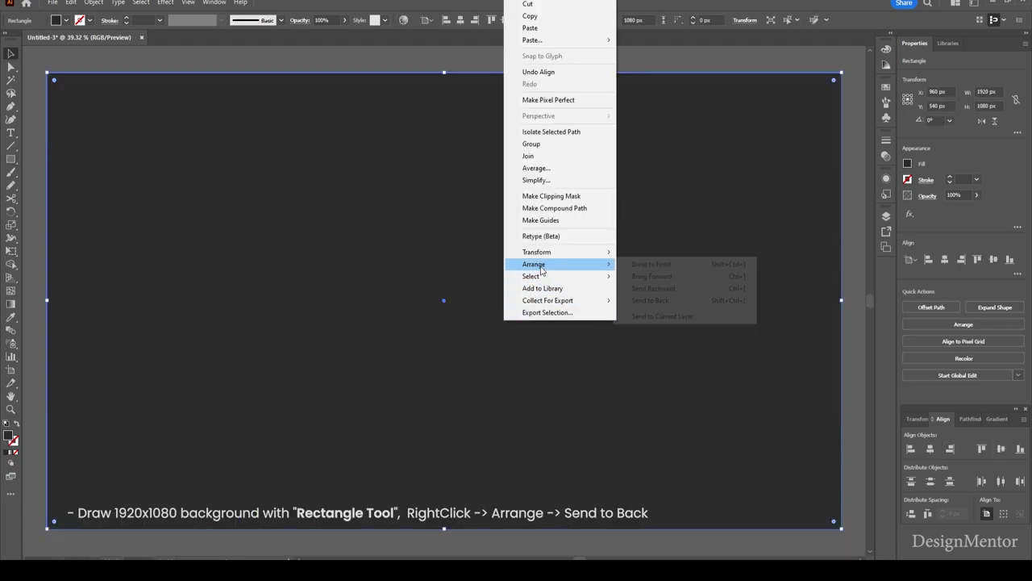
pyautogui.click(656, 301)
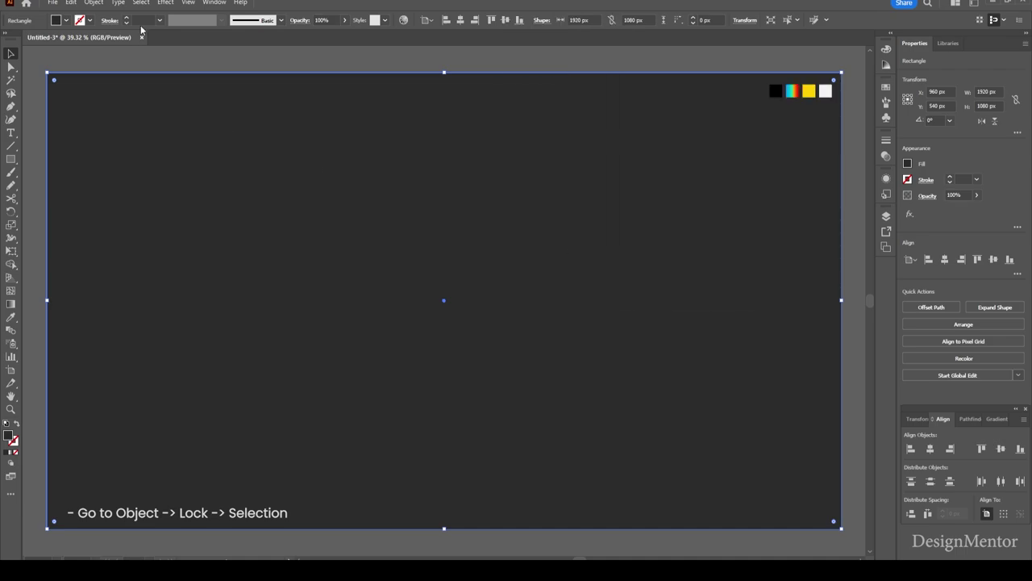
pyautogui.click(94, 2)
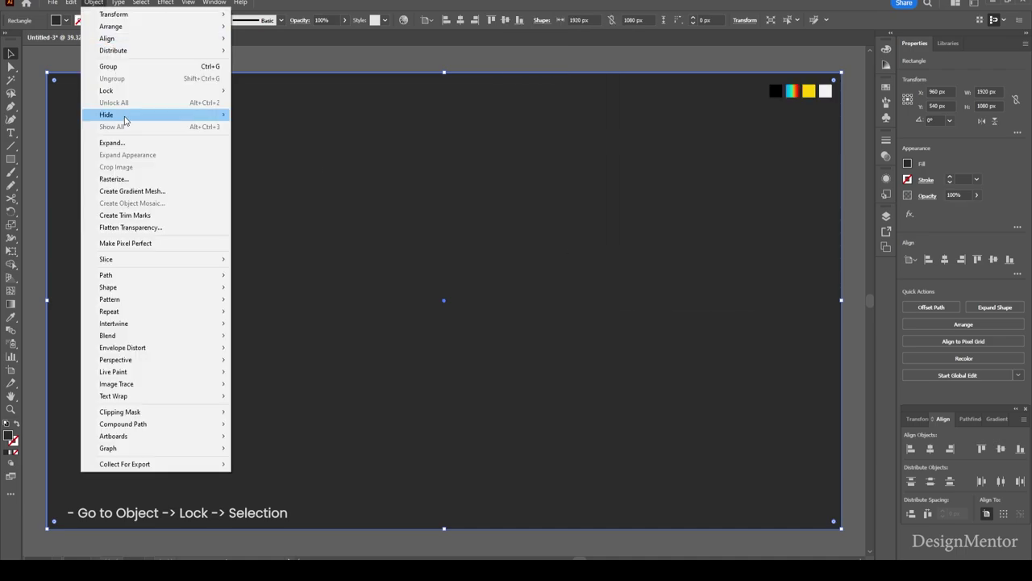
pyautogui.moveTo(105, 90)
pyautogui.click(278, 93)
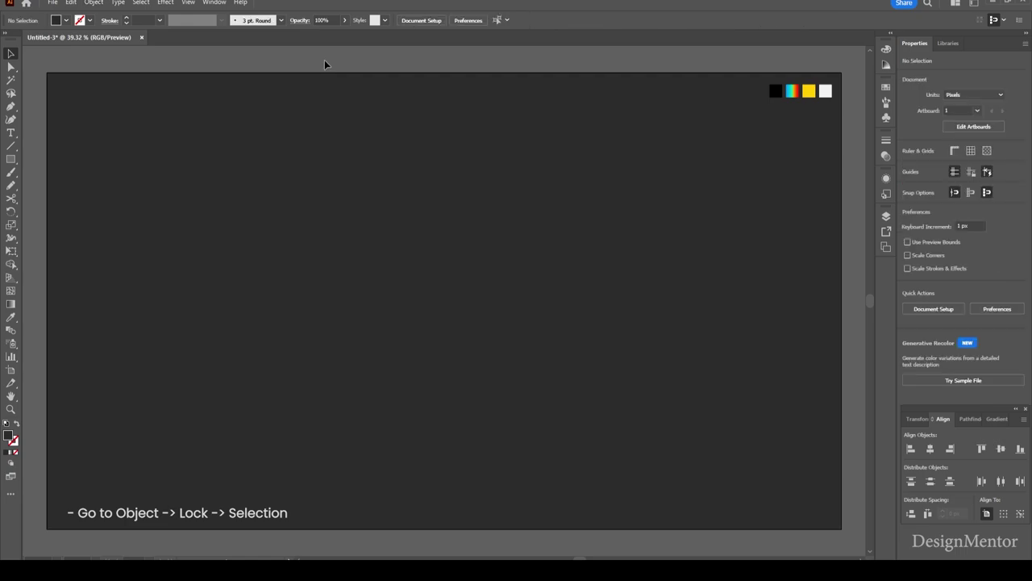
# Sample black as the fill and draw a 950 × 950 px circle.
pyautogui.press('i')
pyautogui.click(776, 91)
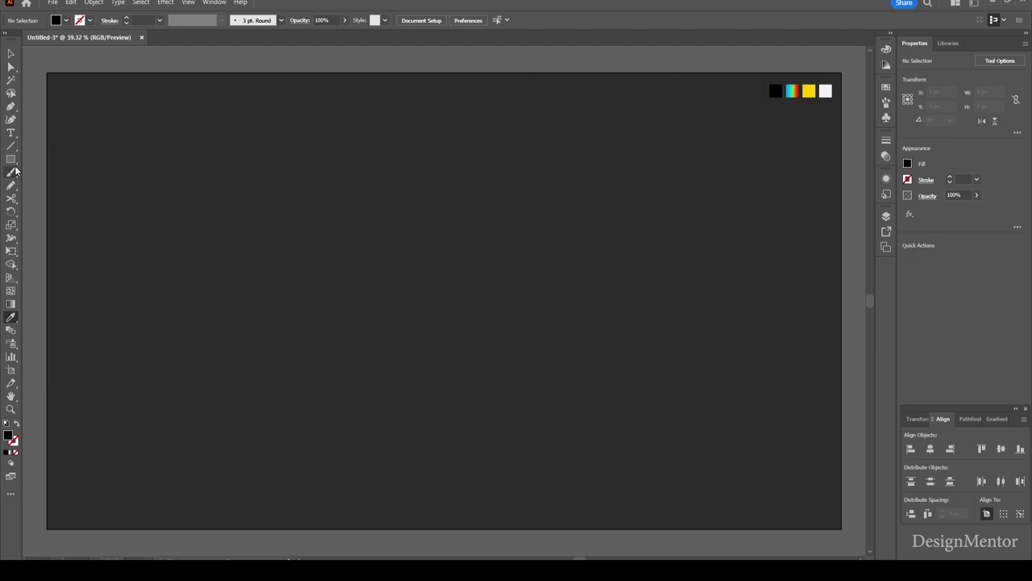
pyautogui.moveTo(12, 164); pyautogui.dragTo(32, 185)
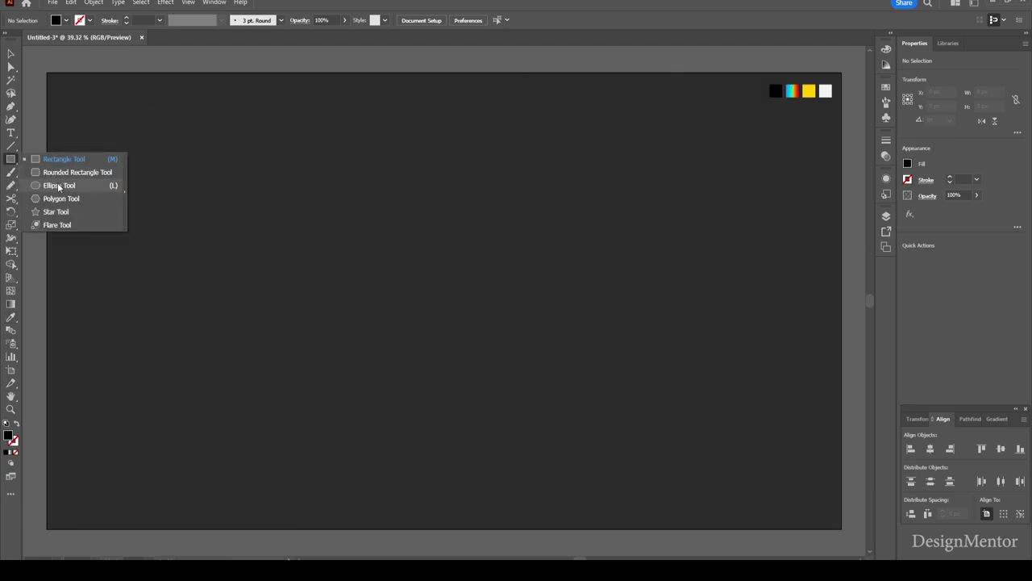
pyautogui.click(310, 214)
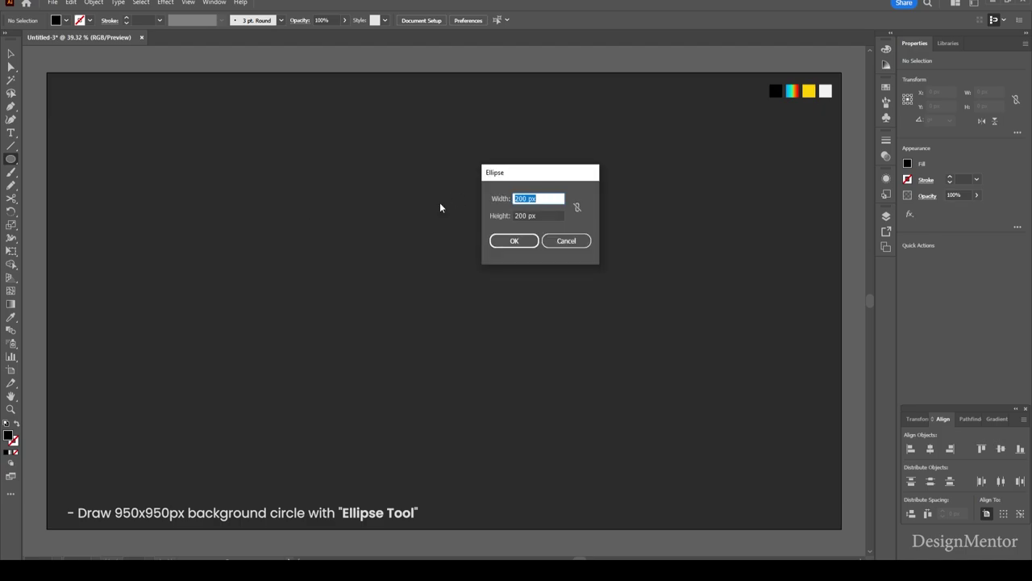
pyautogui.write('95')
pyautogui.write('0')
pyautogui.press('Tab')
pyautogui.write('950')
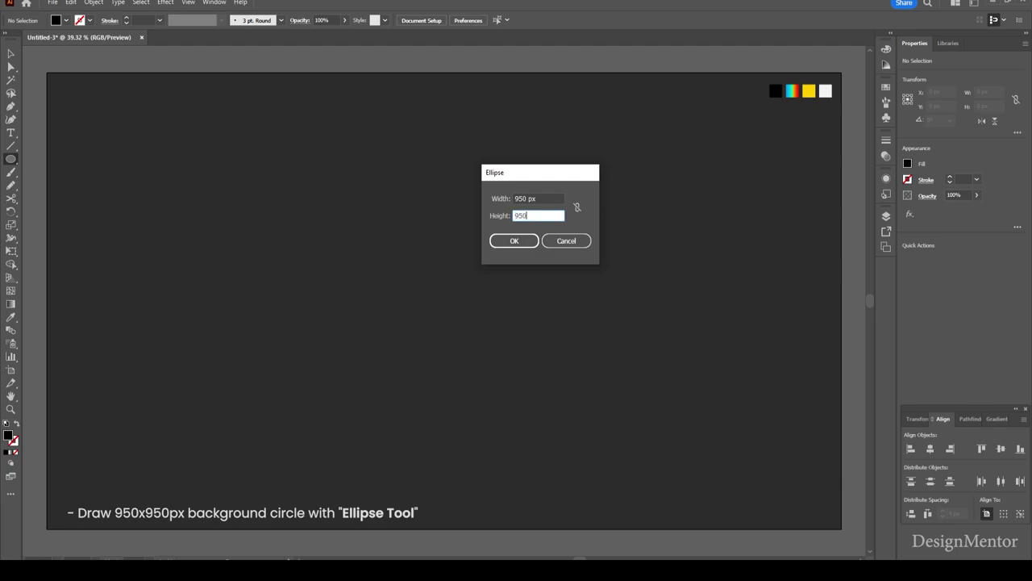
pyautogui.press('Return')
# Centre the black circle on the artboard and lock it.
pyautogui.click(945, 259)
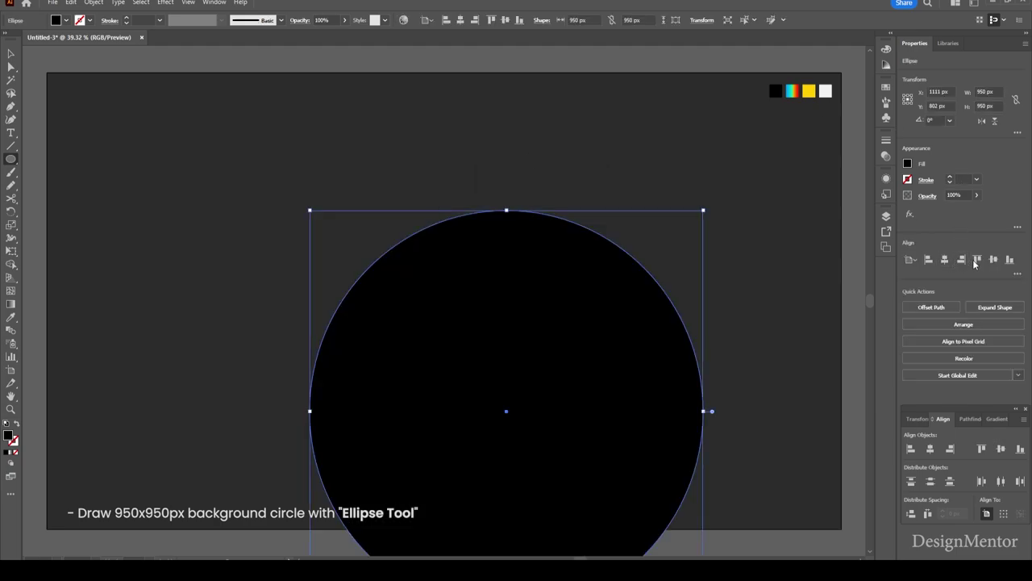
pyautogui.click(993, 259)
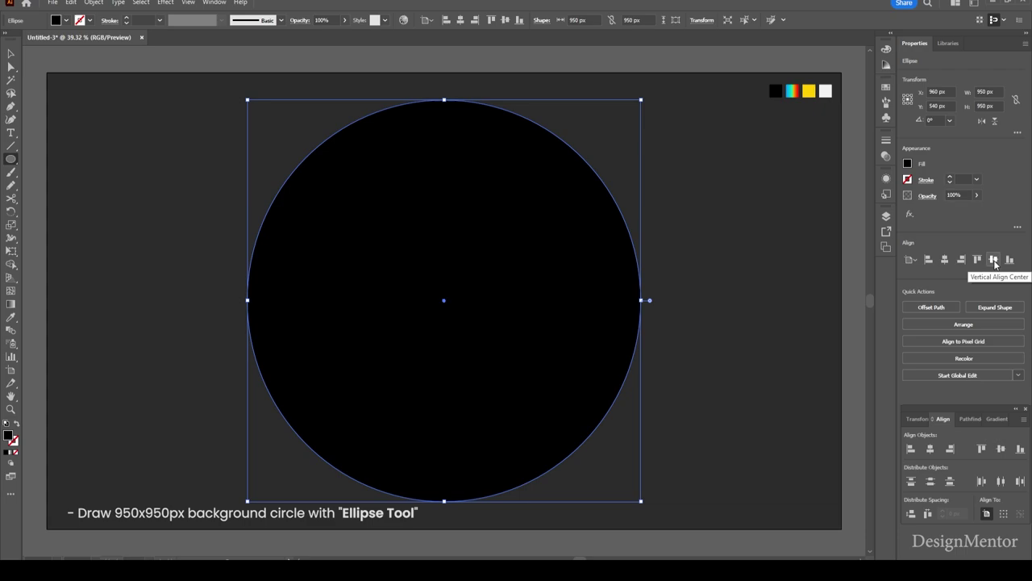
pyautogui.press('v')
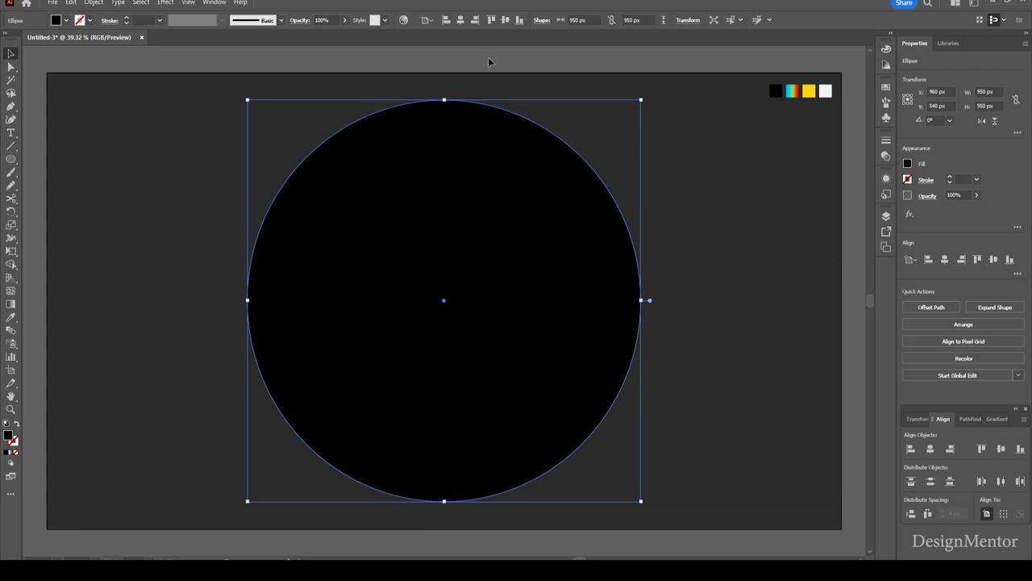
pyautogui.click(488, 62)
pyautogui.click(466, 172)
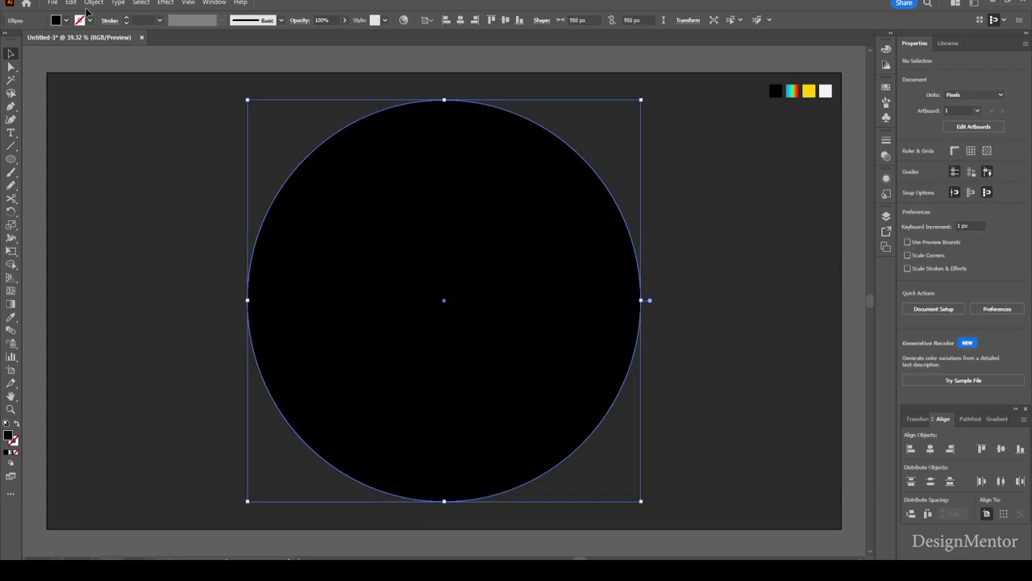
pyautogui.click(94, 4)
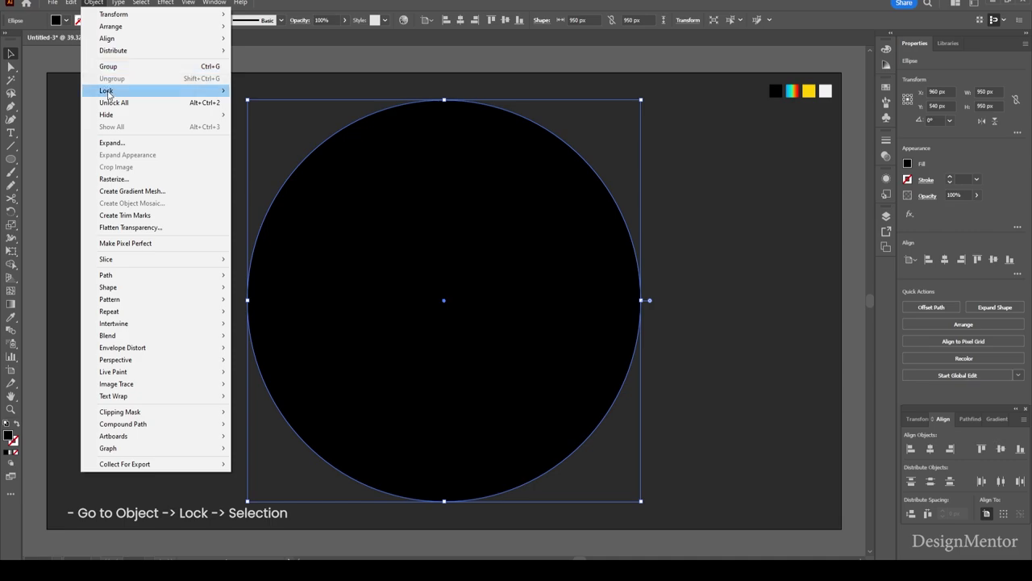
pyautogui.moveTo(107, 90)
pyautogui.click(272, 94)
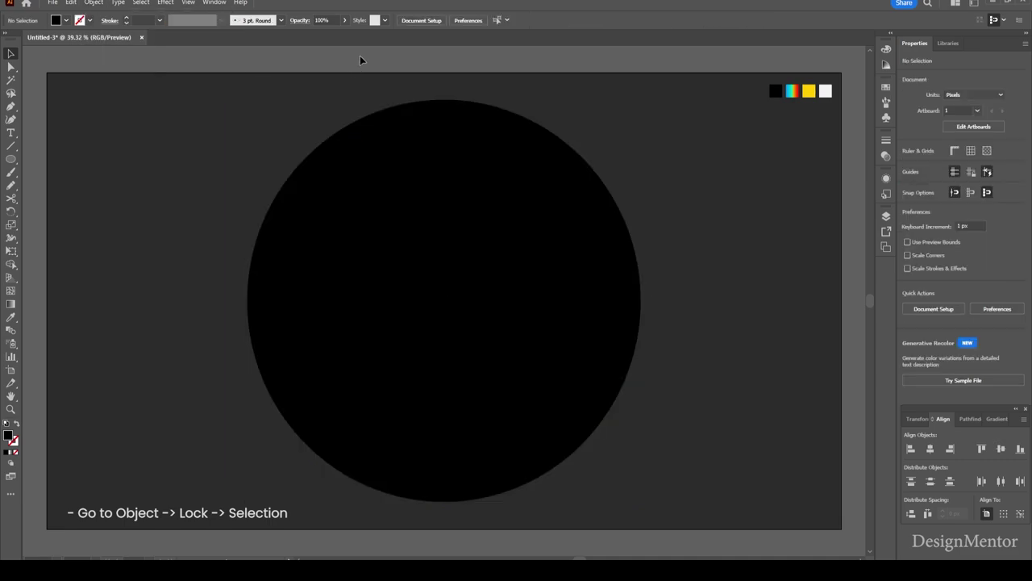
# Set new shapes to a white stroke with no fill.
pyautogui.click(89, 23)
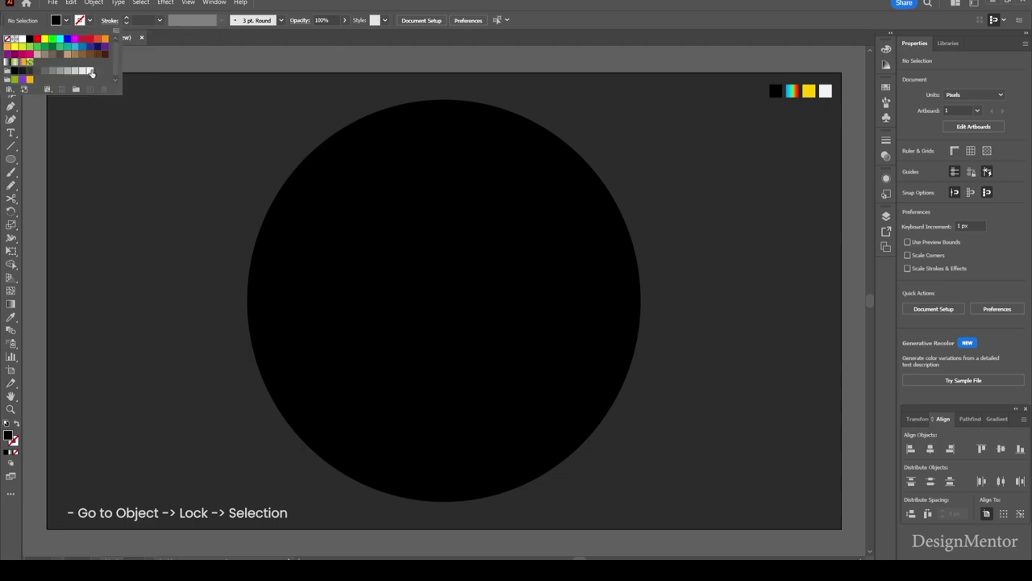
pyautogui.click(91, 74)
pyautogui.click(66, 20)
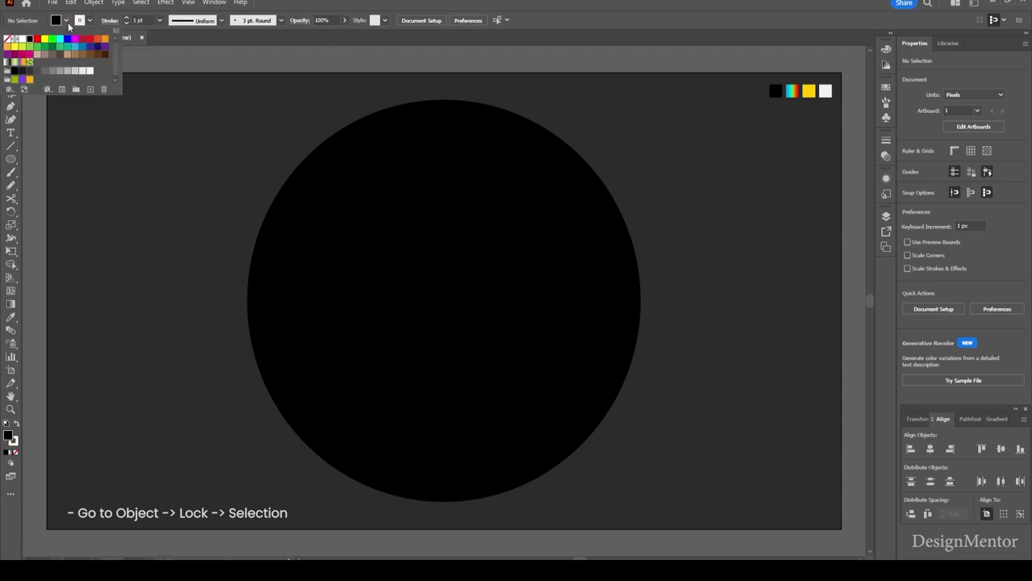
pyautogui.click(7, 38)
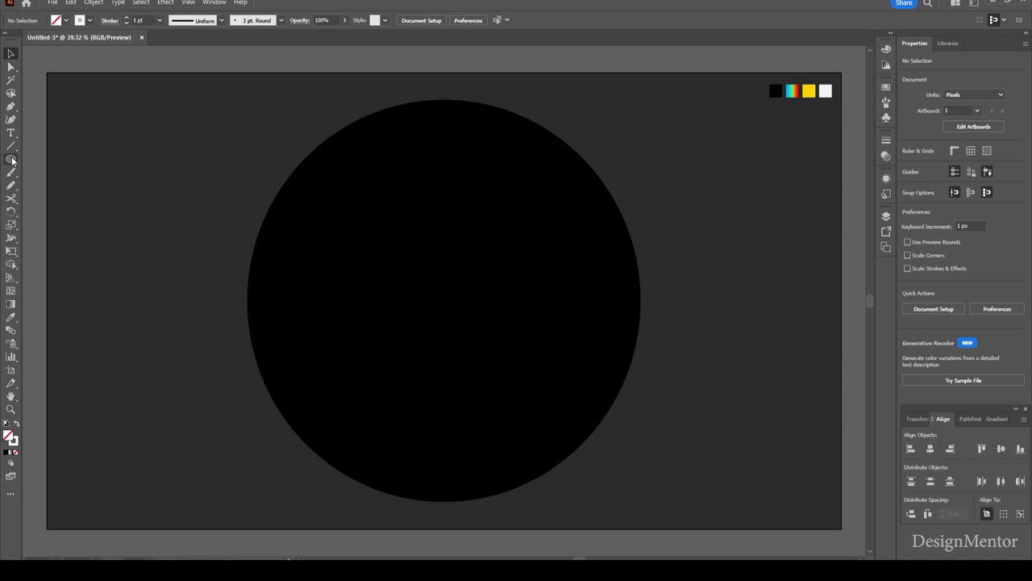
# Draw a 600 × 600 px circle centred on the artboard.
pyautogui.moveTo(12, 161); pyautogui.dragTo(58, 184)
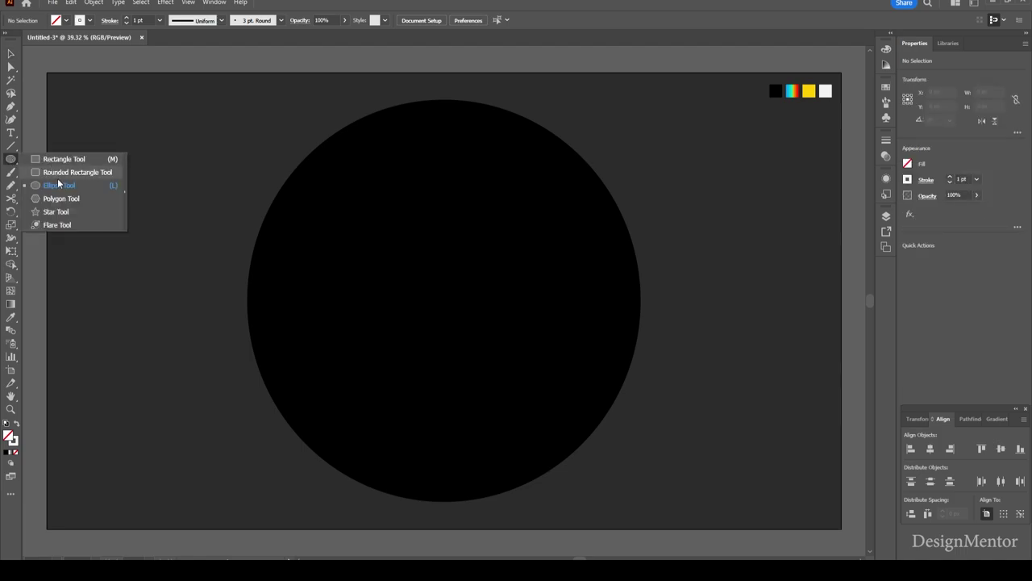
pyautogui.click(431, 216)
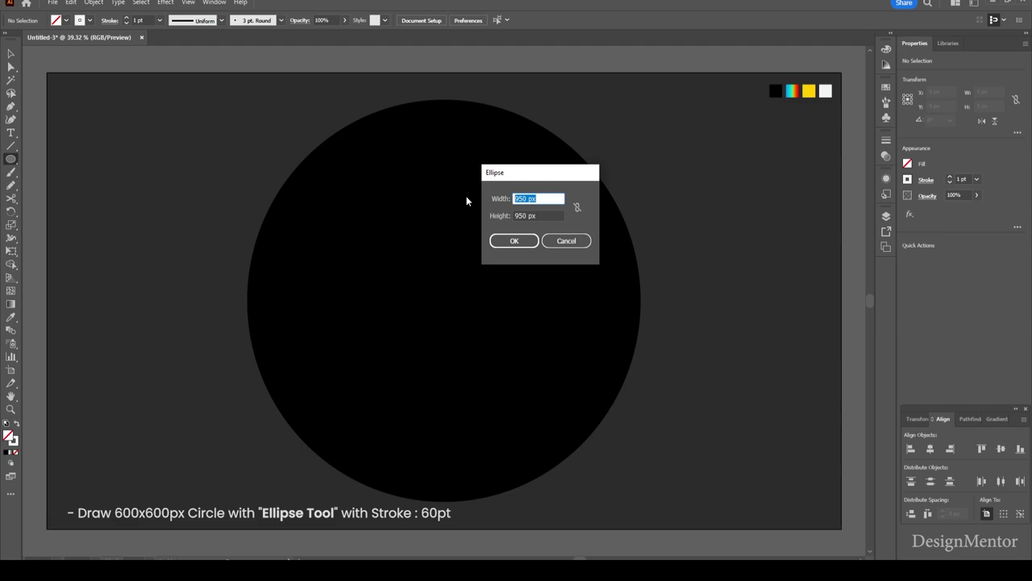
pyautogui.write('600')
pyautogui.press('Tab')
pyautogui.write('600')
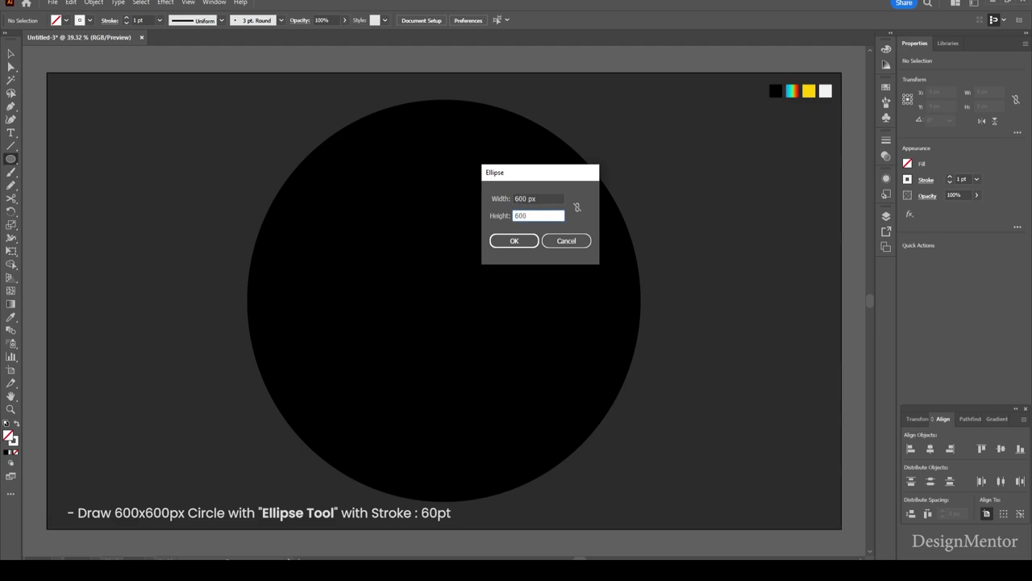
pyautogui.press('Return')
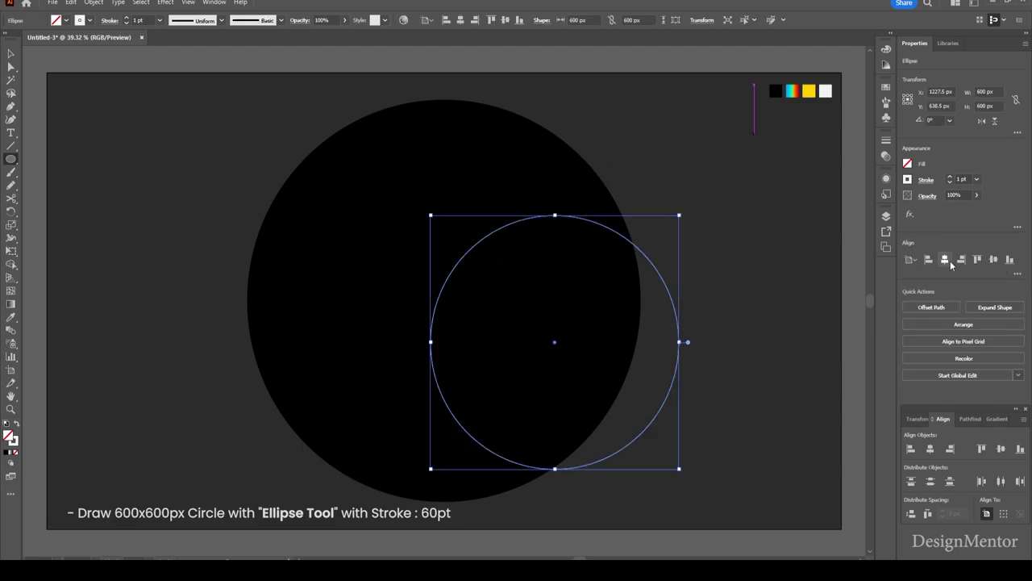
pyautogui.click(946, 260)
pyautogui.click(994, 259)
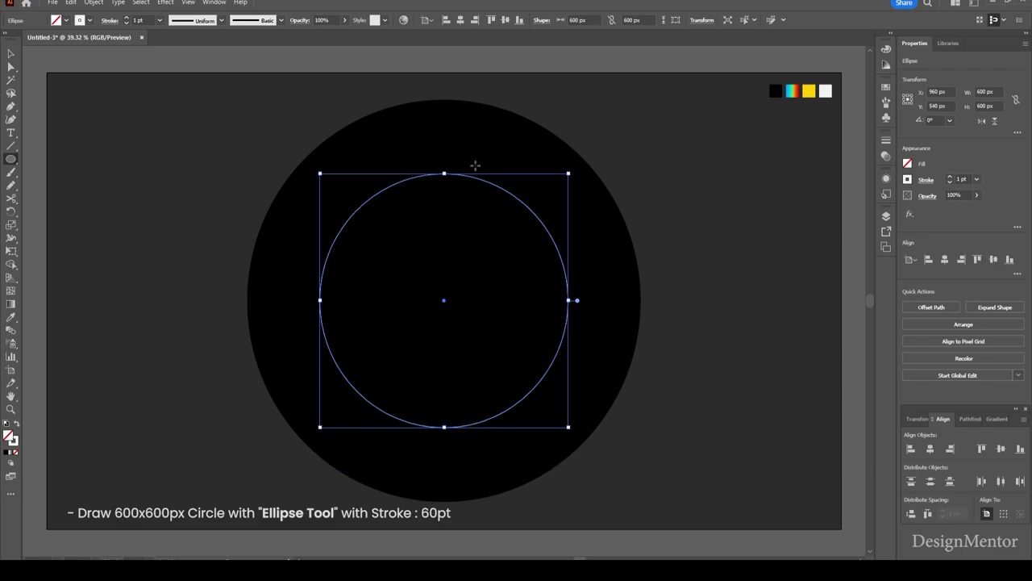
# Give the circle a 60 pt stroke weight and deselect it.
pyautogui.click(139, 20)
pyautogui.write('60')
pyautogui.press('Return')
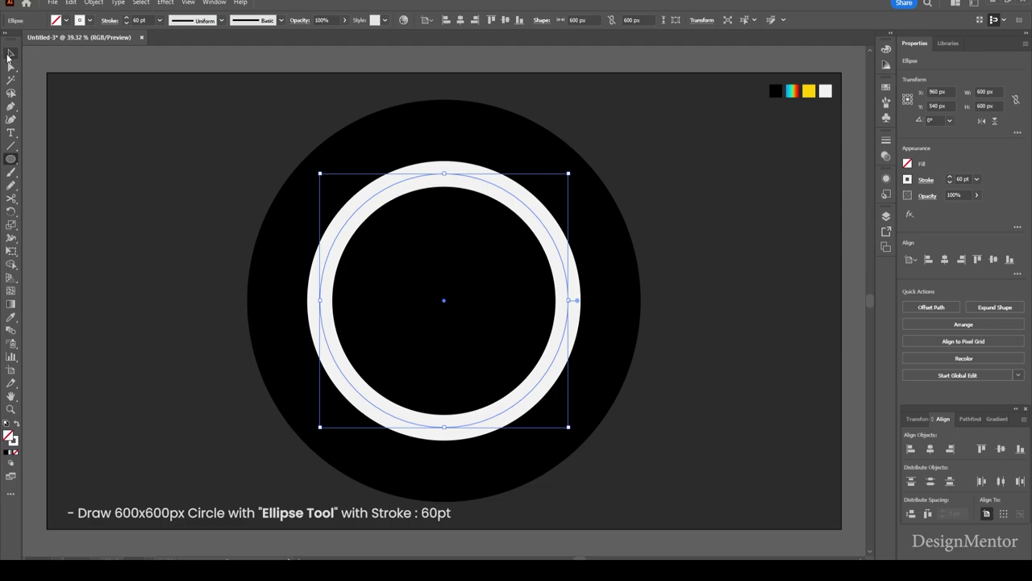
pyautogui.click(9, 55)
pyautogui.click(48, 55)
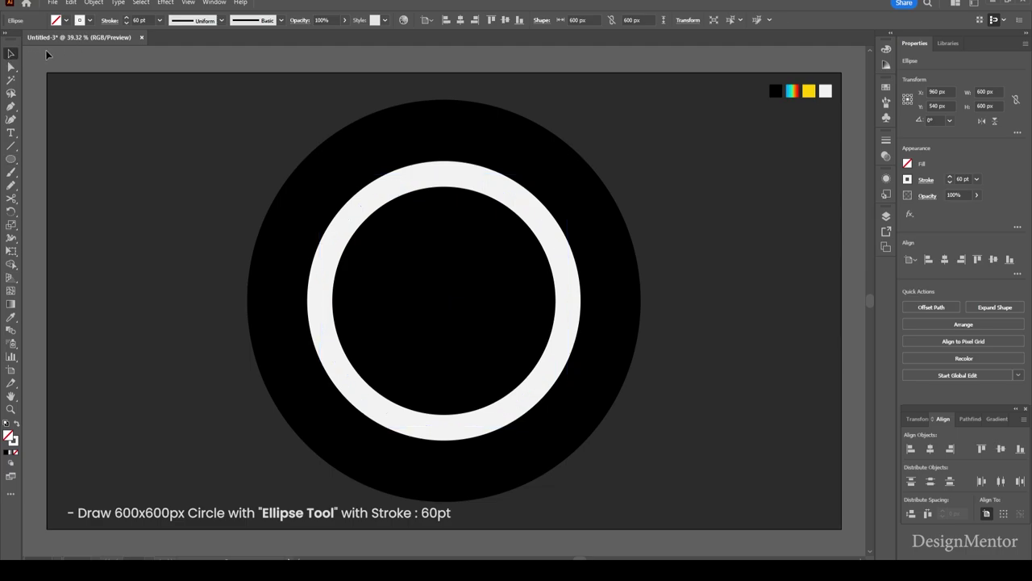
pyautogui.click(141, 20)
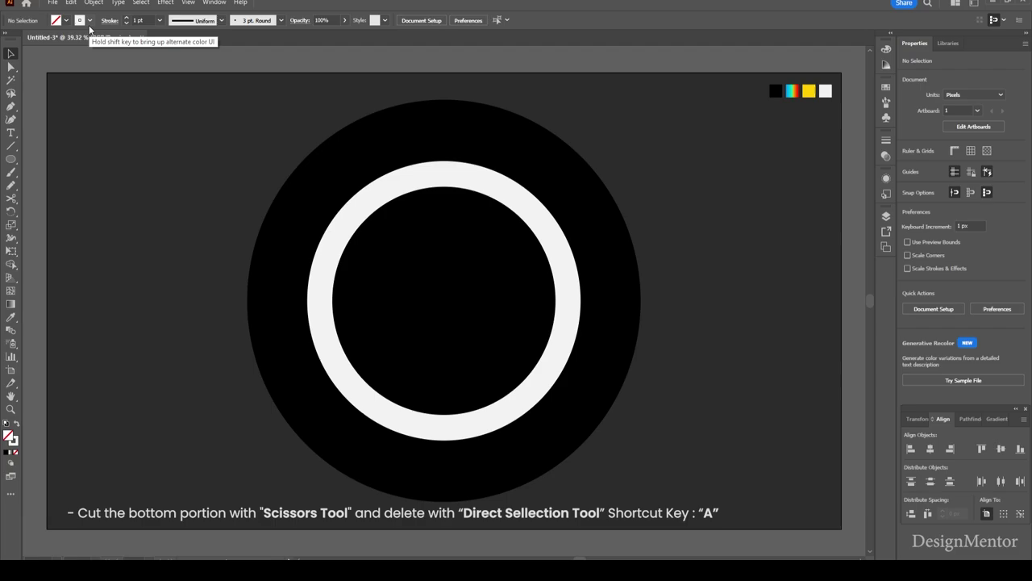
# Draw a horizontal line across the ring's lower part and nudge it slightly down.
pyautogui.click(11, 146)
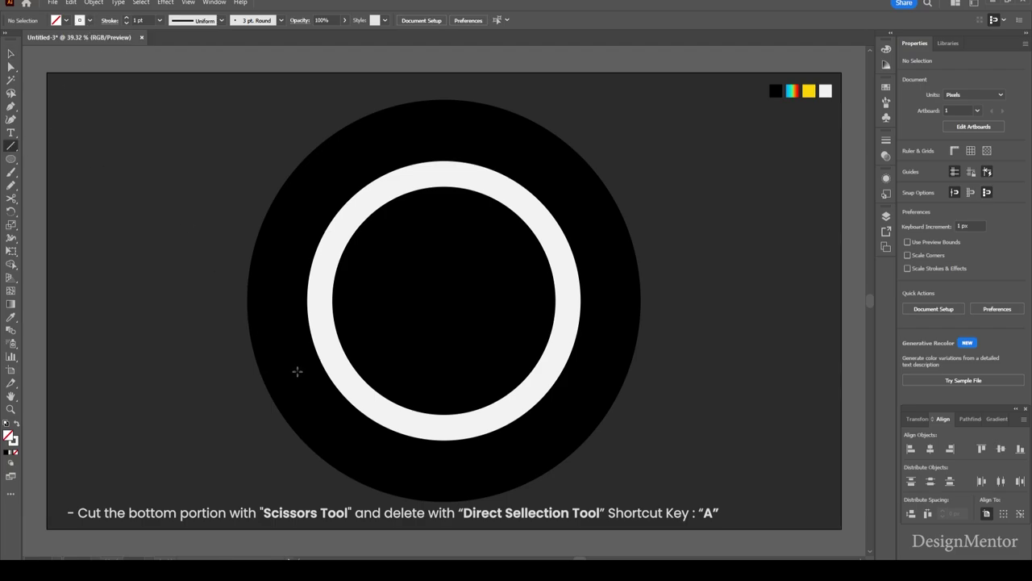
pyautogui.moveTo(288, 371); pyautogui.dragTo(610, 371)
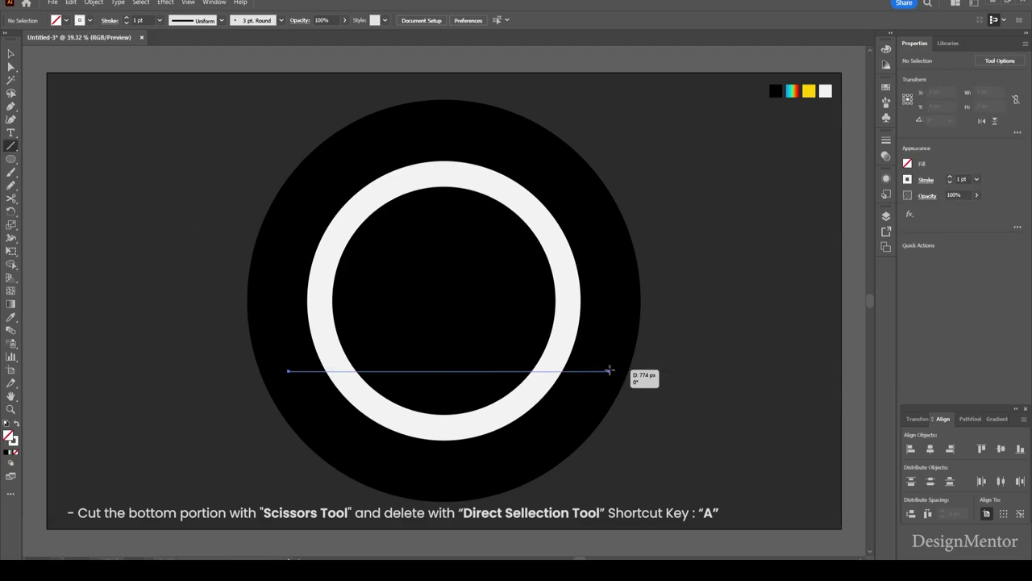
pyautogui.press('v')
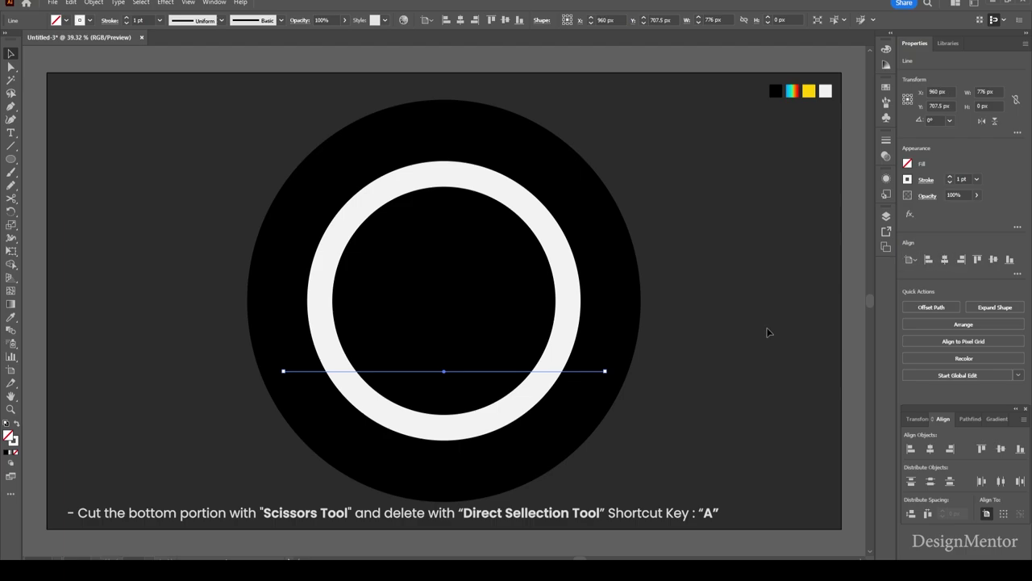
pyautogui.hotkey('shift', 'Down')
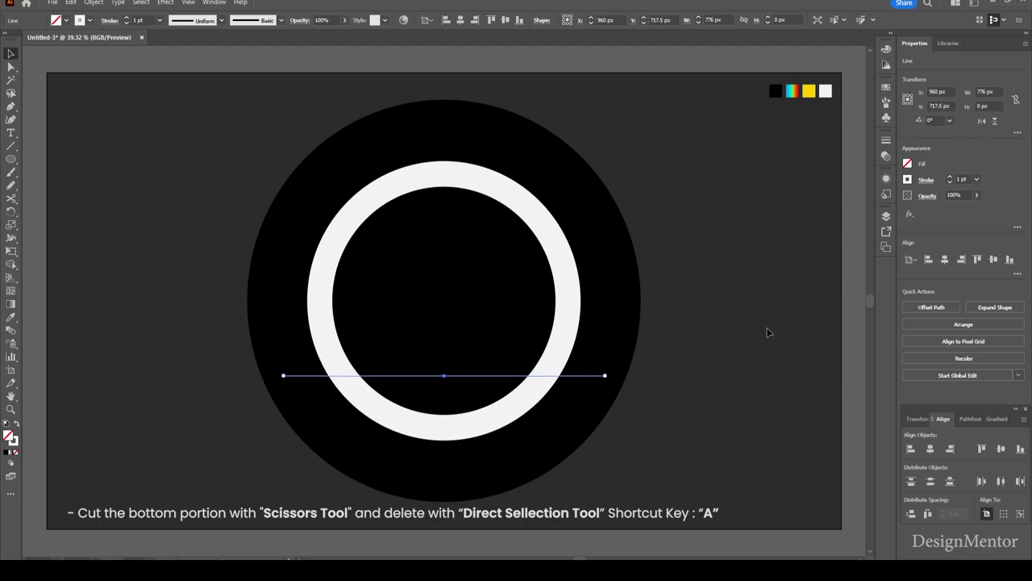
pyautogui.click(768, 332)
pyautogui.click(568, 326)
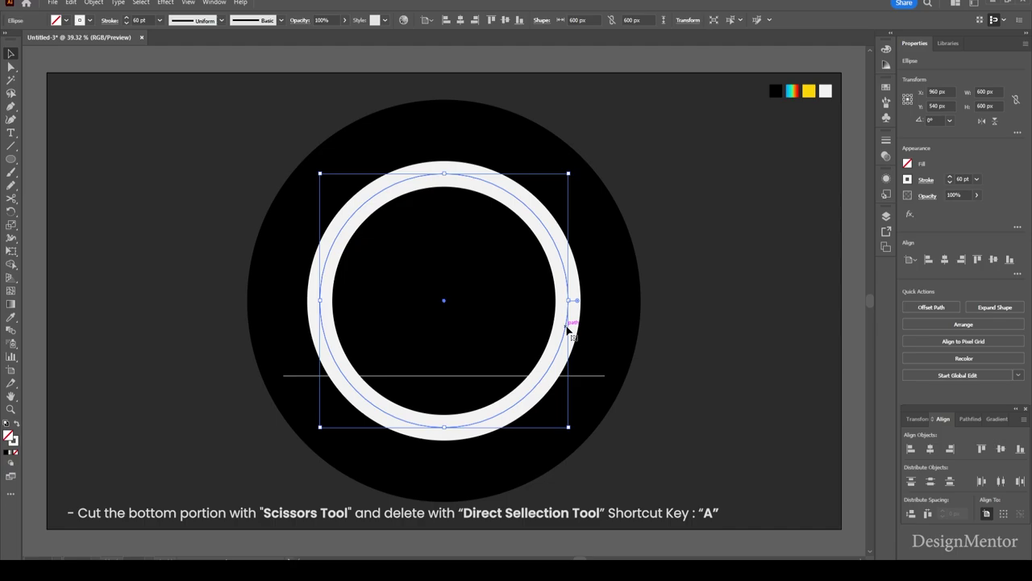
# Cut the ring at both line intersections with Scissors and delete the bottom pieces.
pyautogui.press('c')
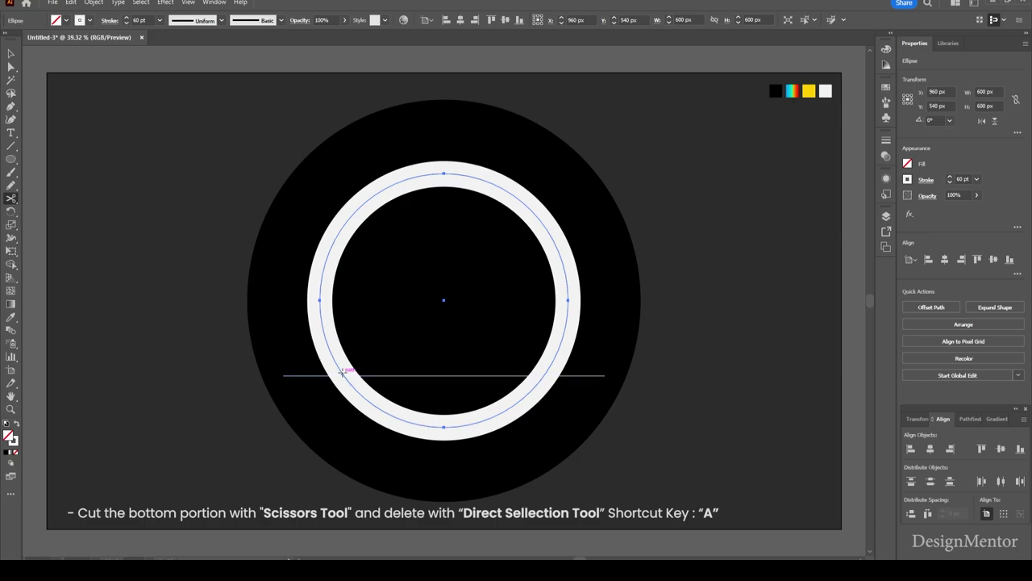
pyautogui.click(341, 372)
pyautogui.click(342, 372)
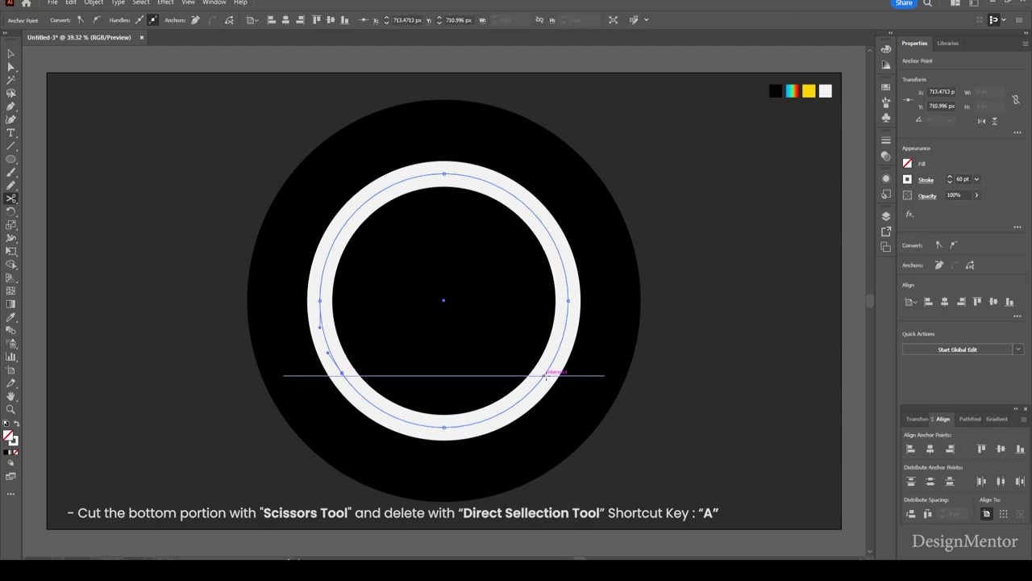
pyautogui.click(546, 372)
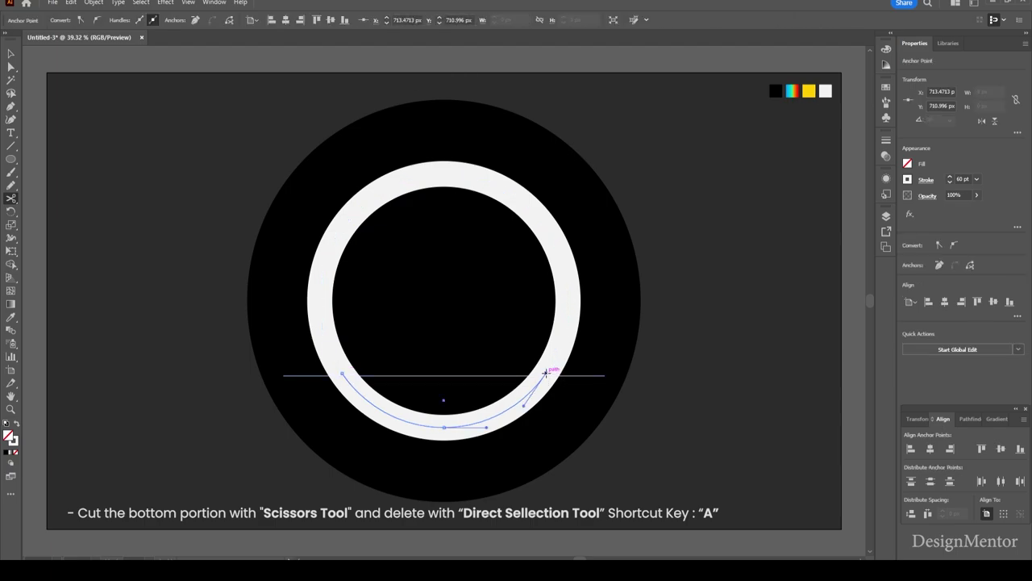
pyautogui.press('v')
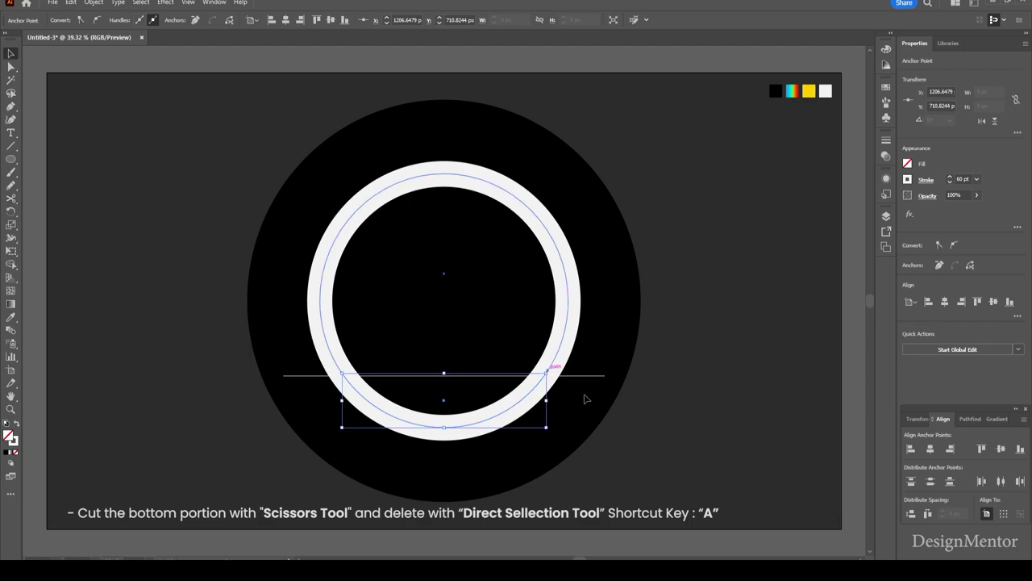
pyautogui.press('Delete')
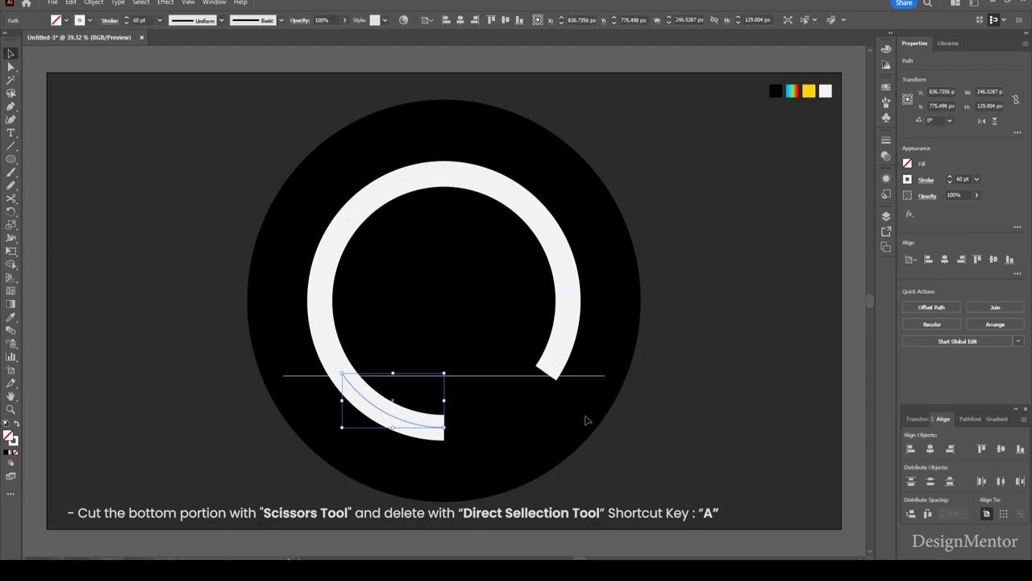
pyautogui.press('a')
pyautogui.moveTo(480, 470); pyautogui.dragTo(361, 403)
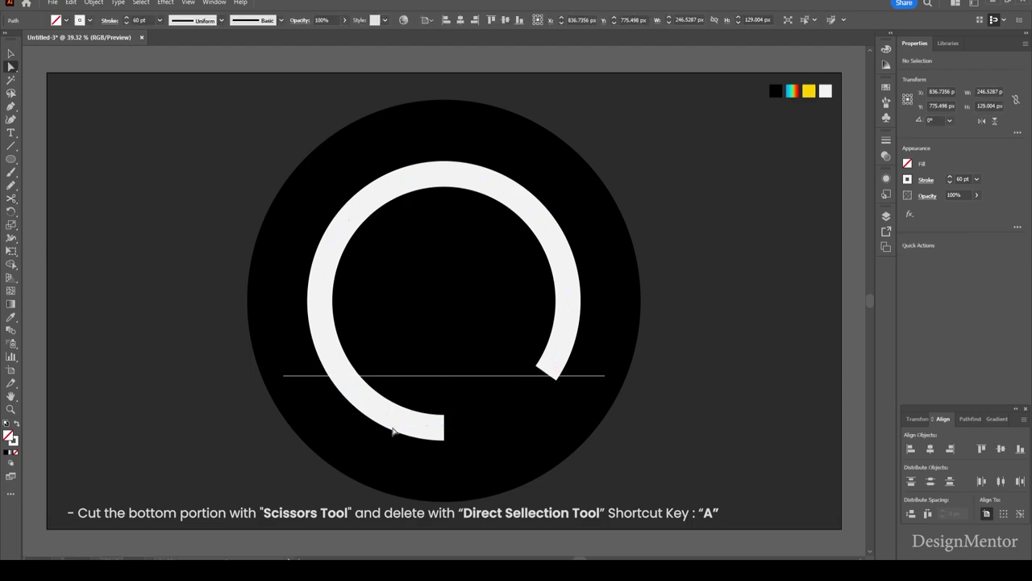
pyautogui.press('Delete')
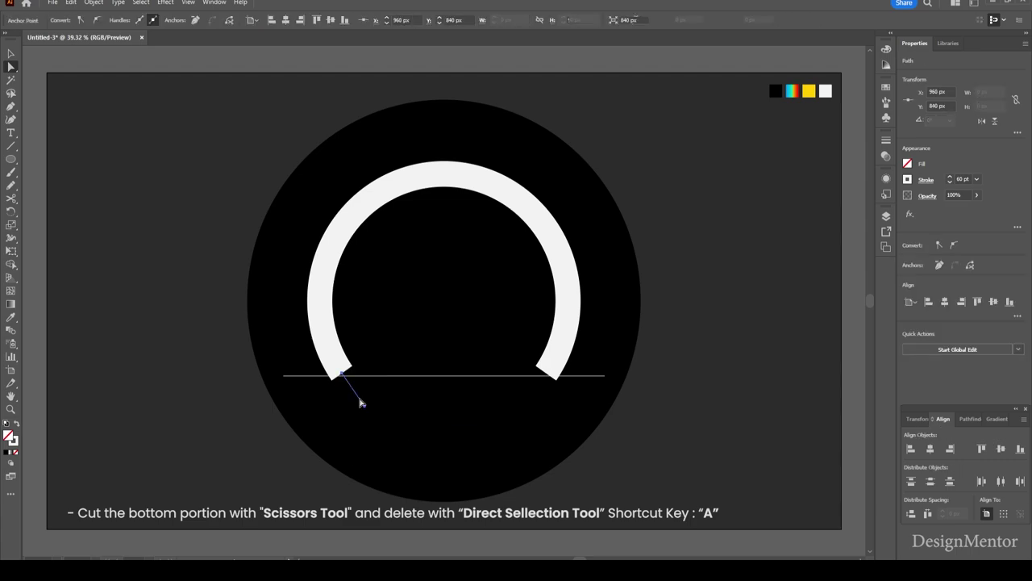
# Delete the horizontal cutting line and set Round Cap on the white arc's stroke.
pyautogui.press('v')
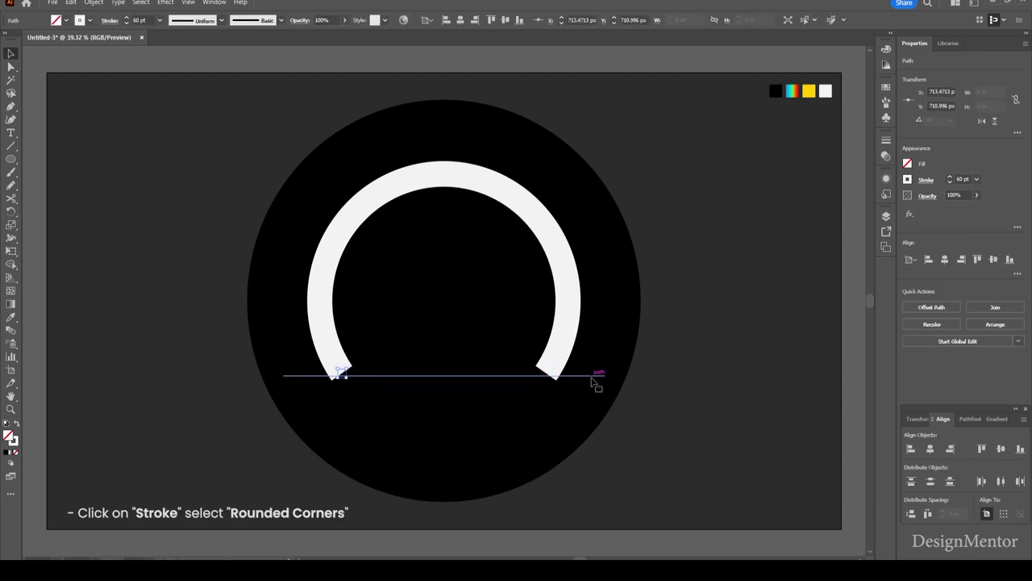
pyautogui.press('Delete')
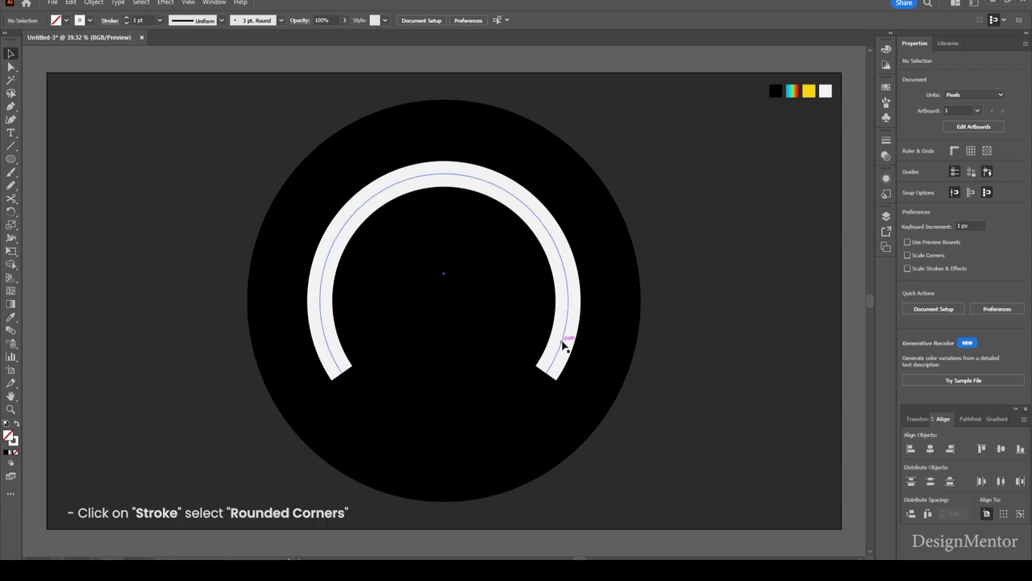
pyautogui.click(564, 345)
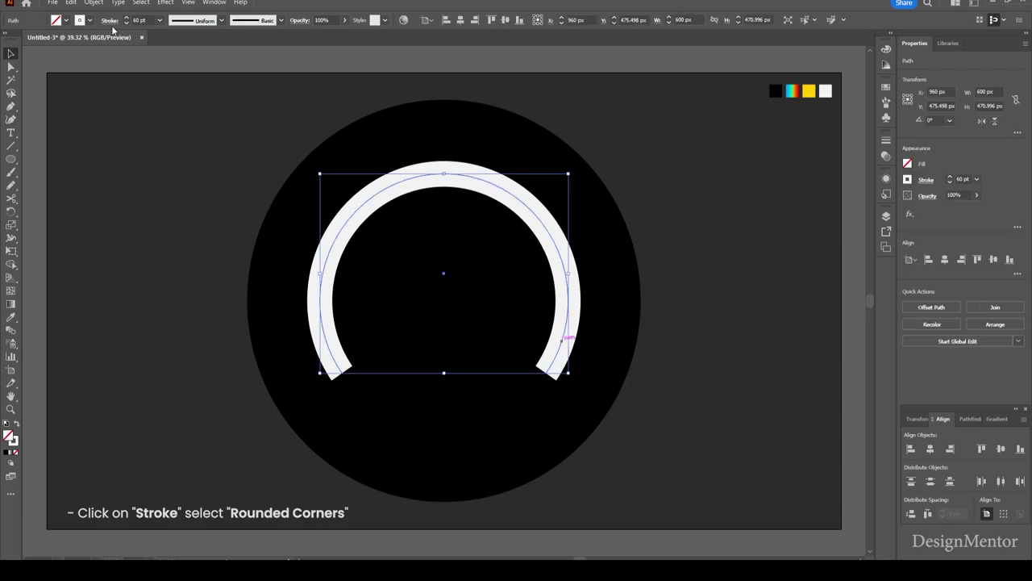
pyautogui.click(110, 22)
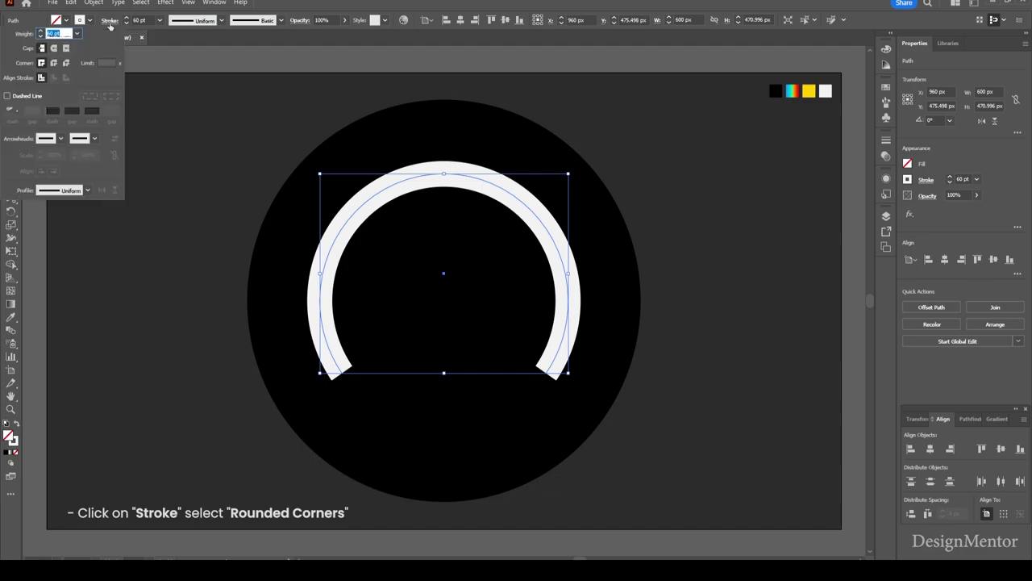
pyautogui.click(54, 48)
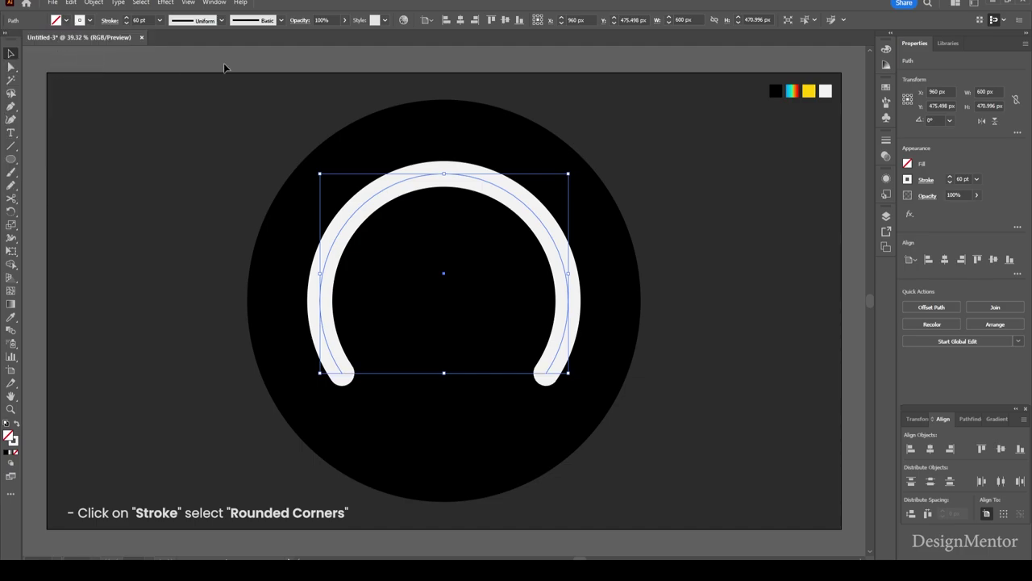
pyautogui.click(252, 66)
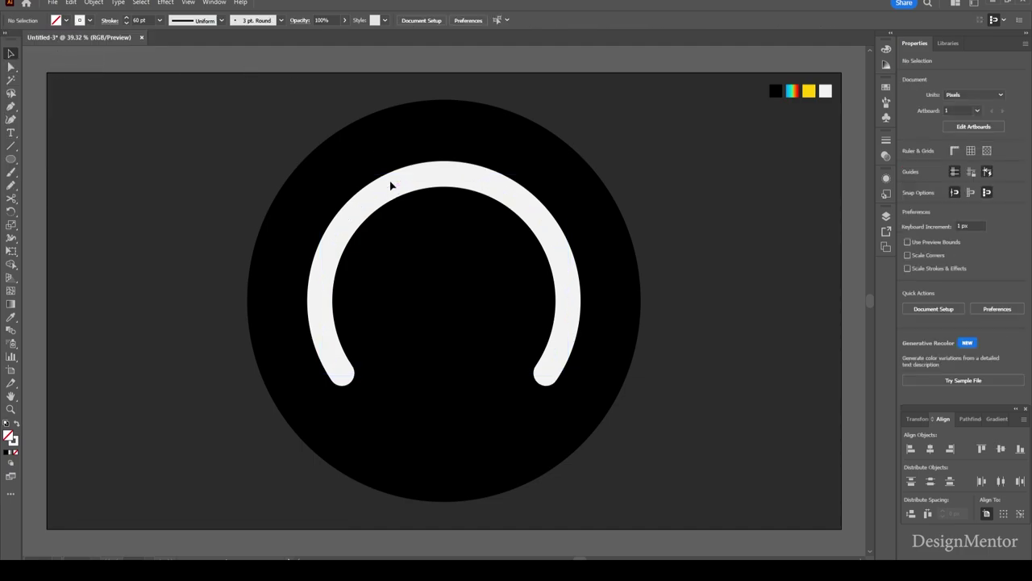
# Expand the white arc's stroke into a filled shape and reselect the arc group.
pyautogui.click(392, 189)
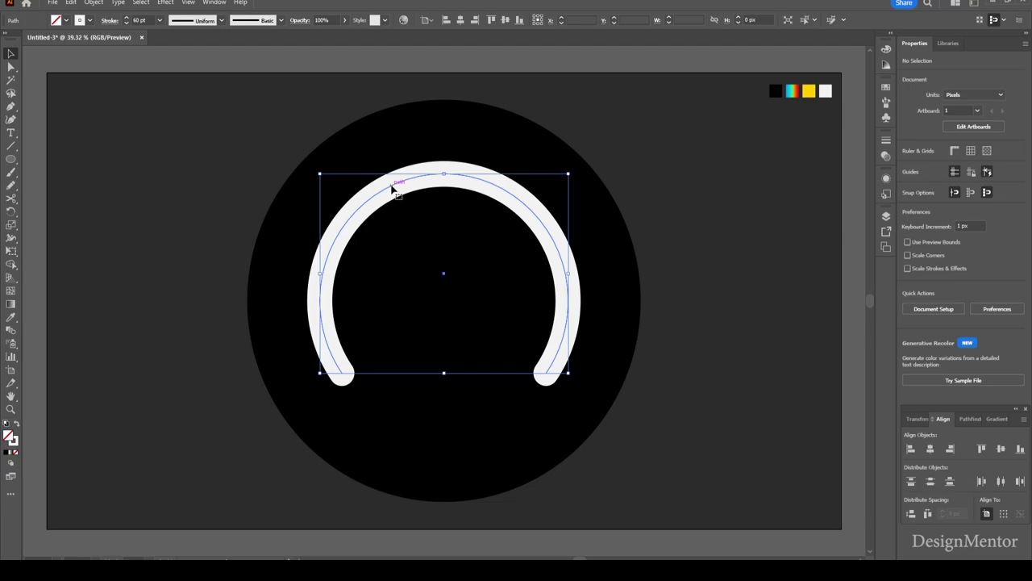
pyautogui.click(94, 4)
pyautogui.click(117, 142)
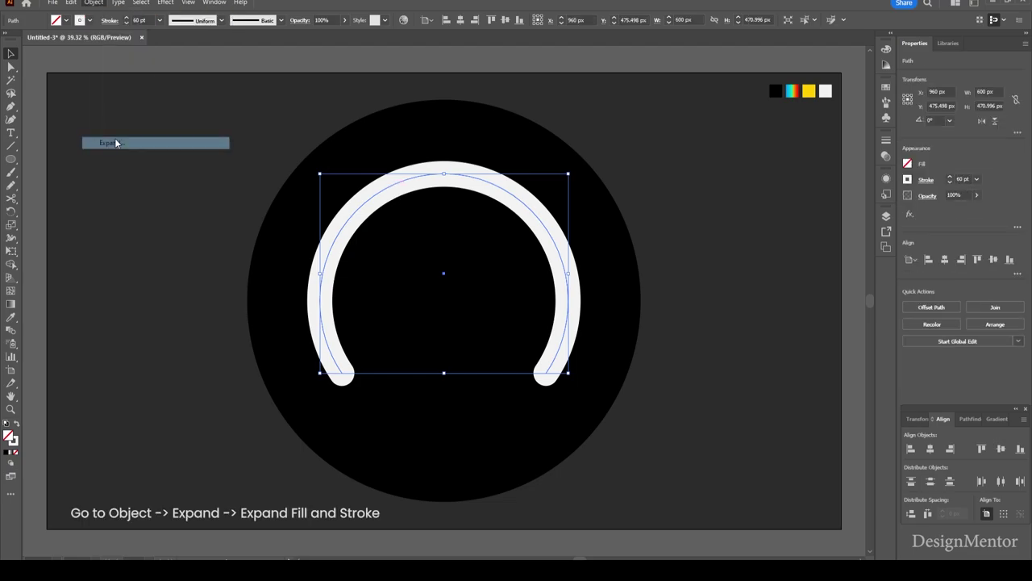
pyautogui.click(483, 350)
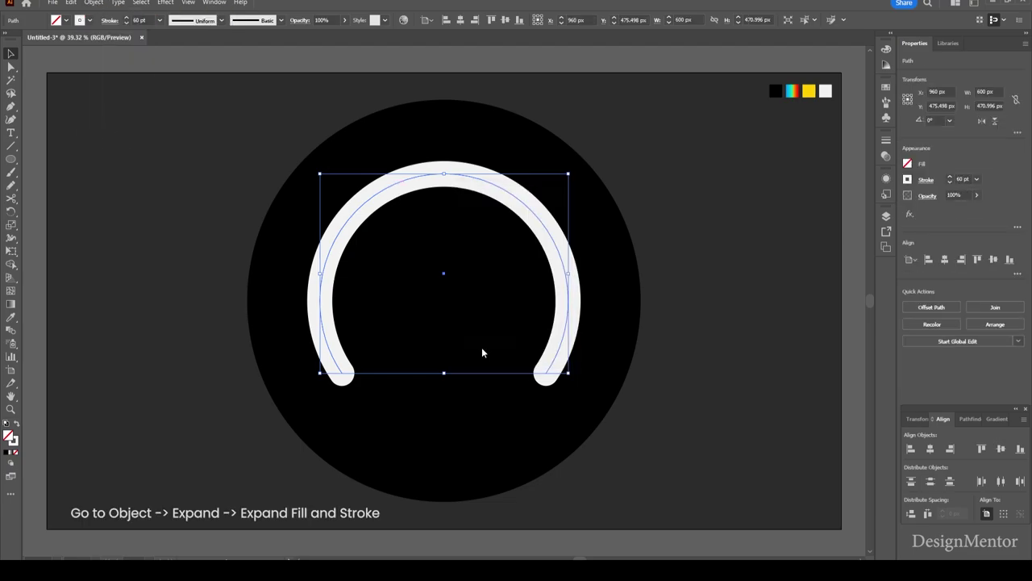
pyautogui.click(97, 3)
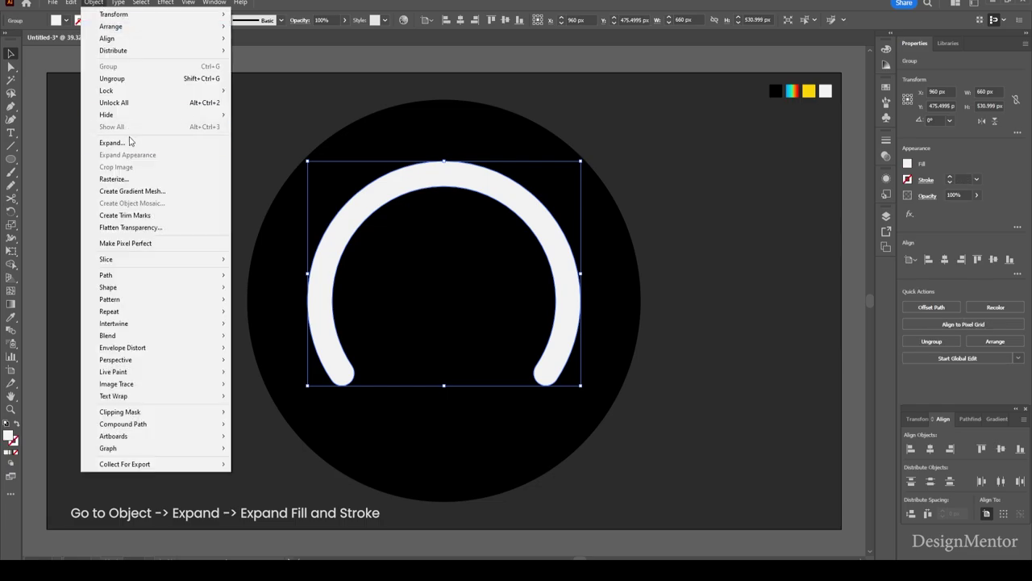
pyautogui.click(121, 143)
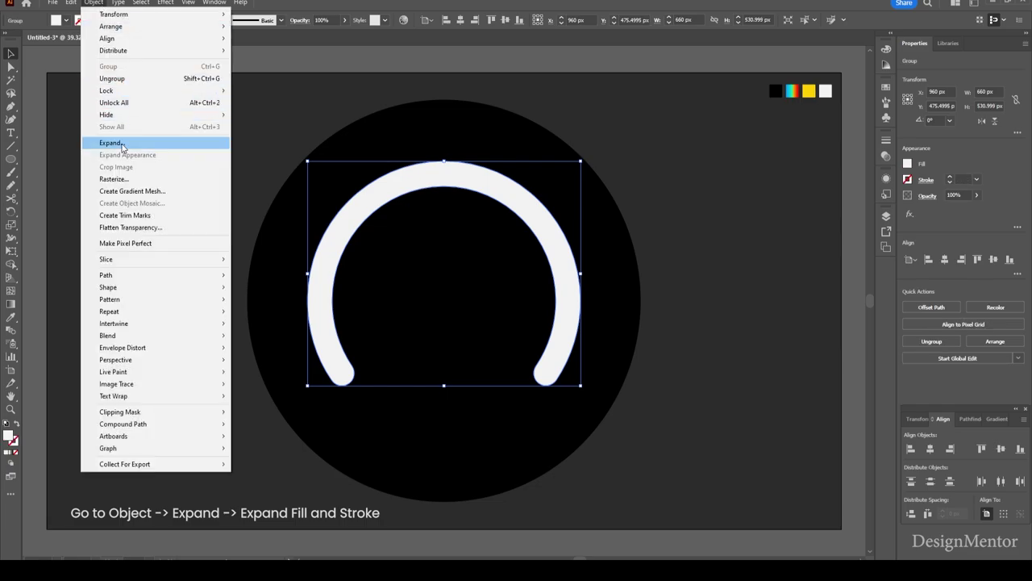
pyautogui.click(123, 148)
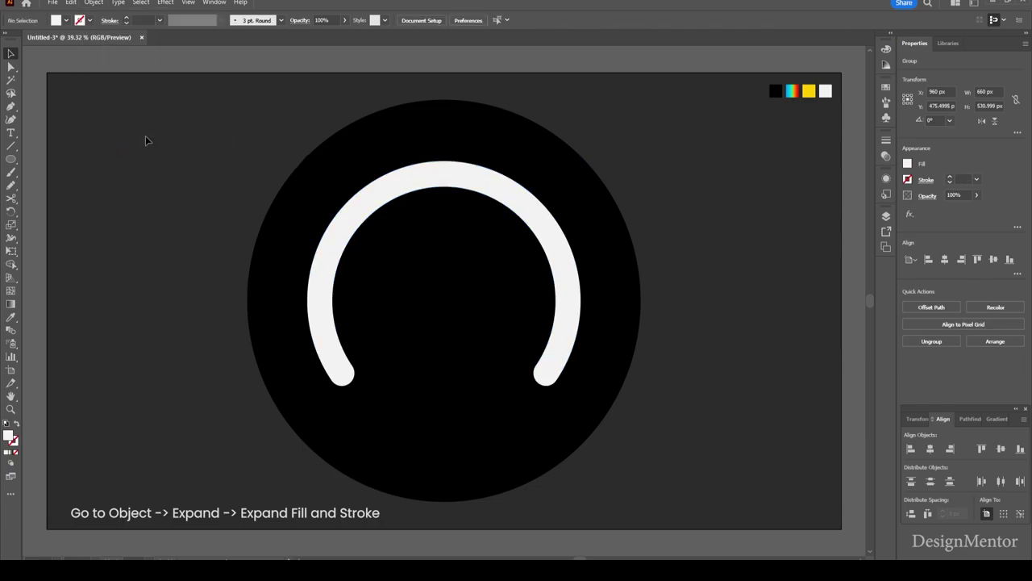
pyautogui.click(407, 187)
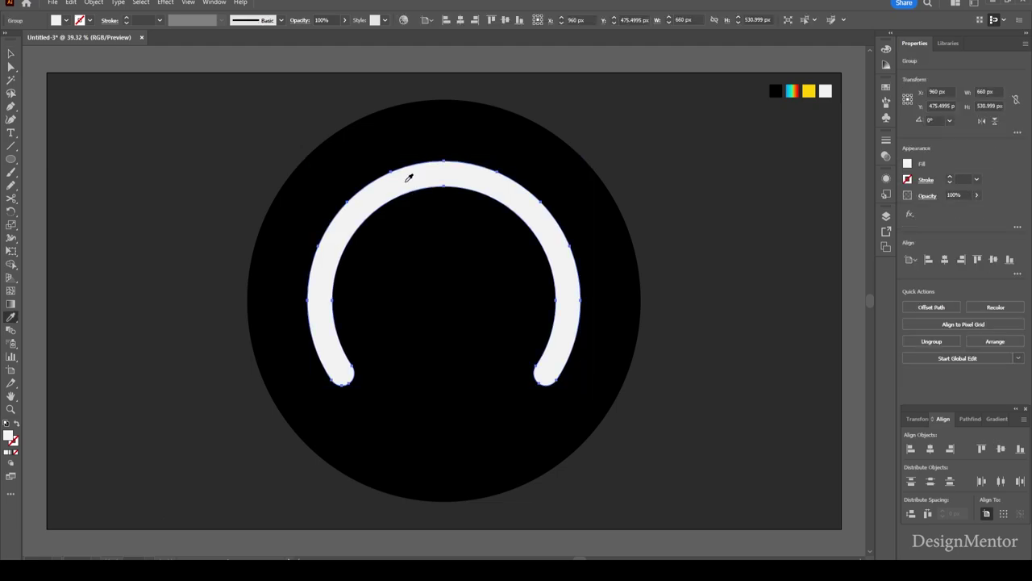
# Fill the arc with the blue-to-red gradient running from lower left to upper right.
pyautogui.click(793, 91)
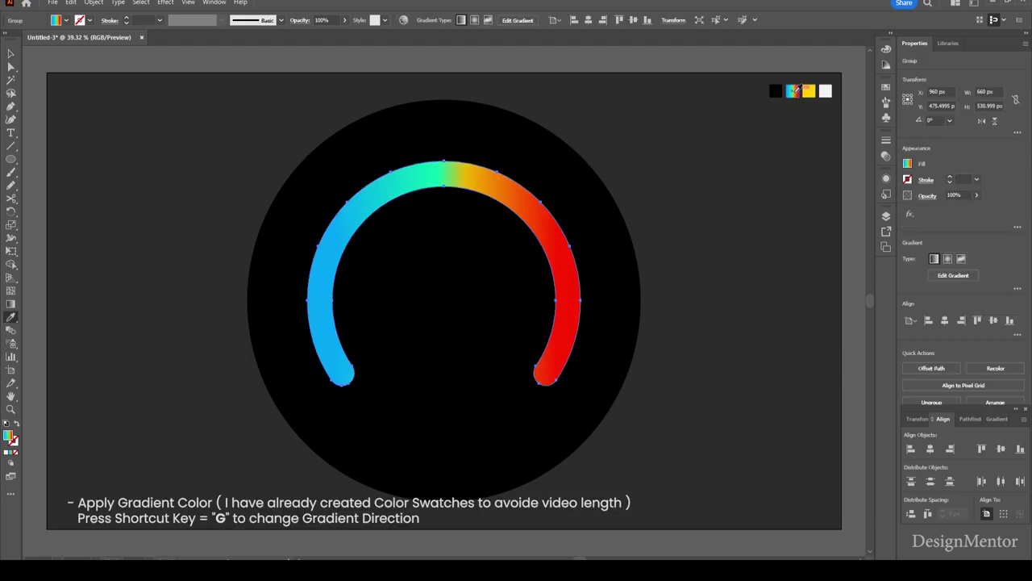
pyautogui.press('g')
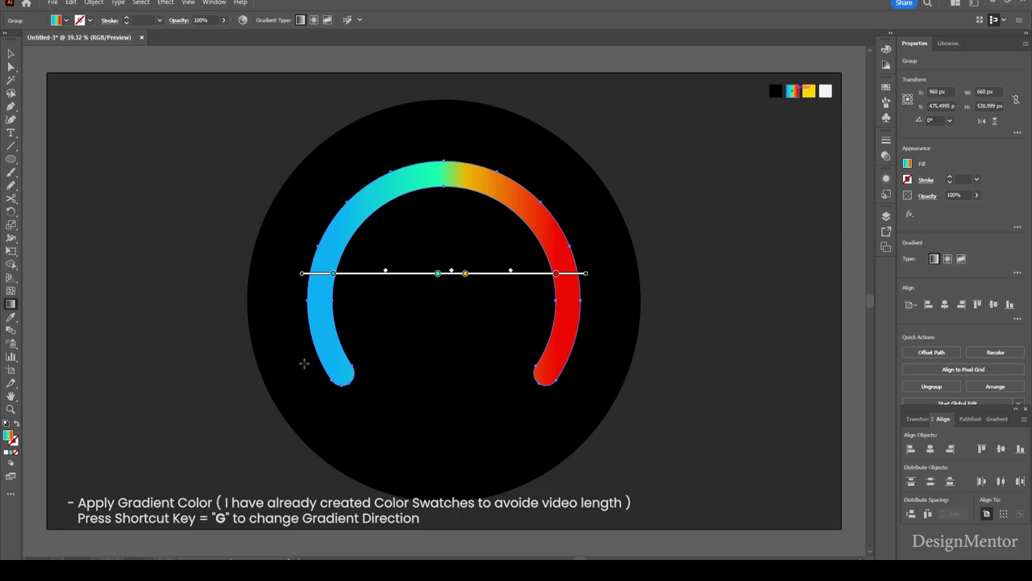
pyautogui.moveTo(304, 364); pyautogui.dragTo(577, 228)
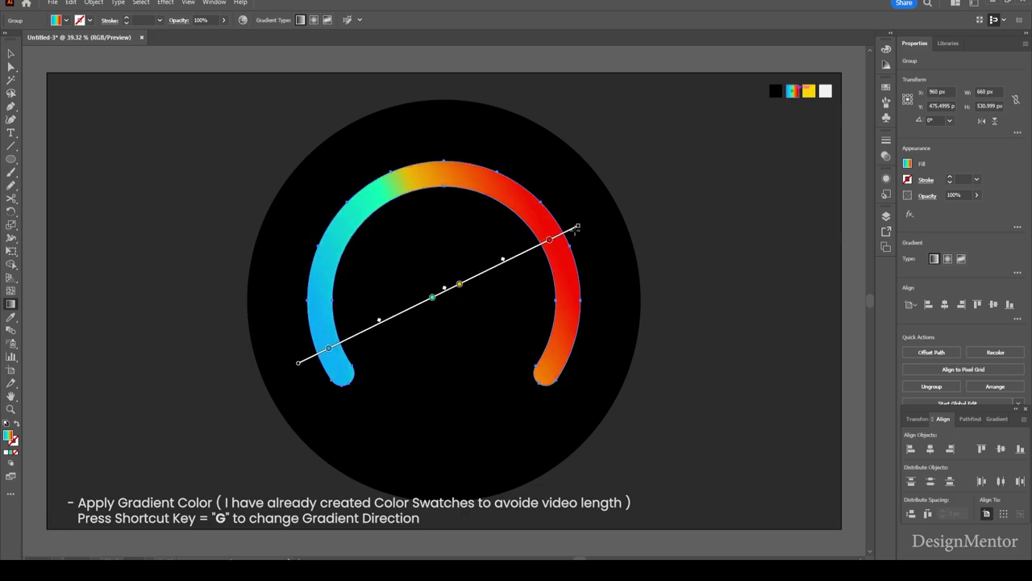
pyautogui.press('v')
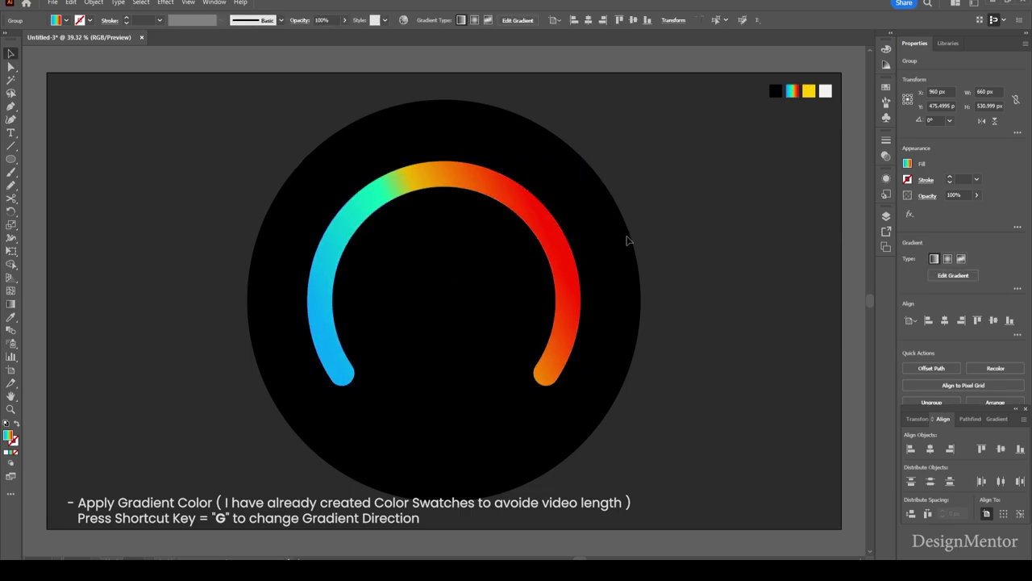
pyautogui.click(692, 305)
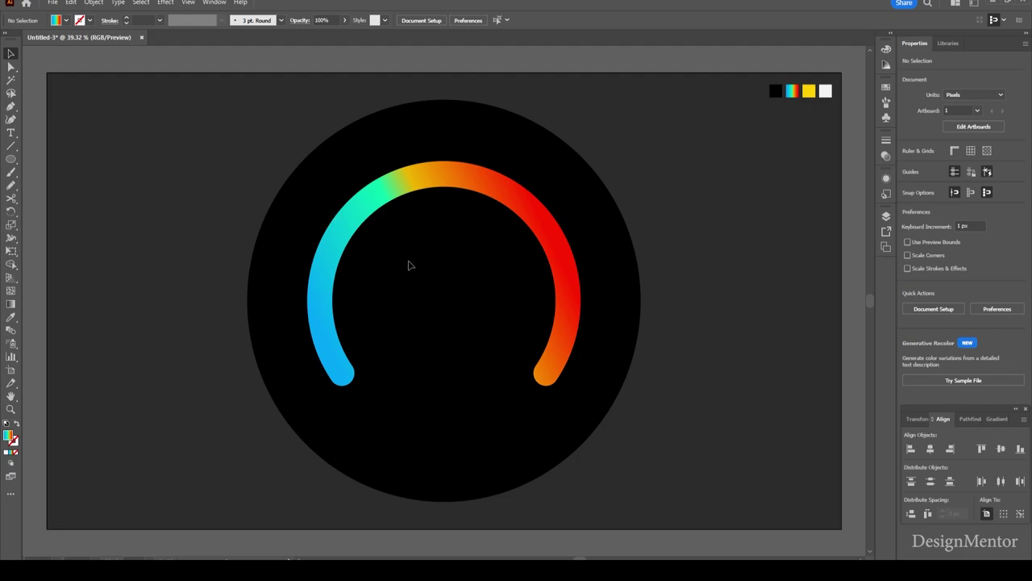
# Make the yellow swatch the current fill colour.
pyautogui.press('i')
pyautogui.click(811, 91)
pyautogui.press('v')
# Draw an 80 × 80 px yellow circle centred on the artboard.
pyautogui.moveTo(12, 161); pyautogui.dragTo(59, 186)
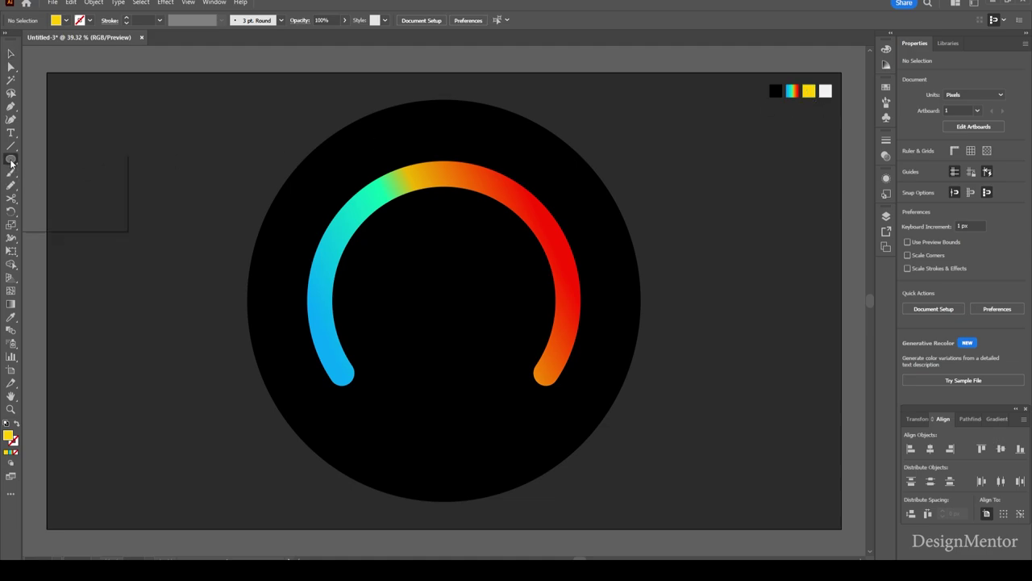
pyautogui.click(423, 373)
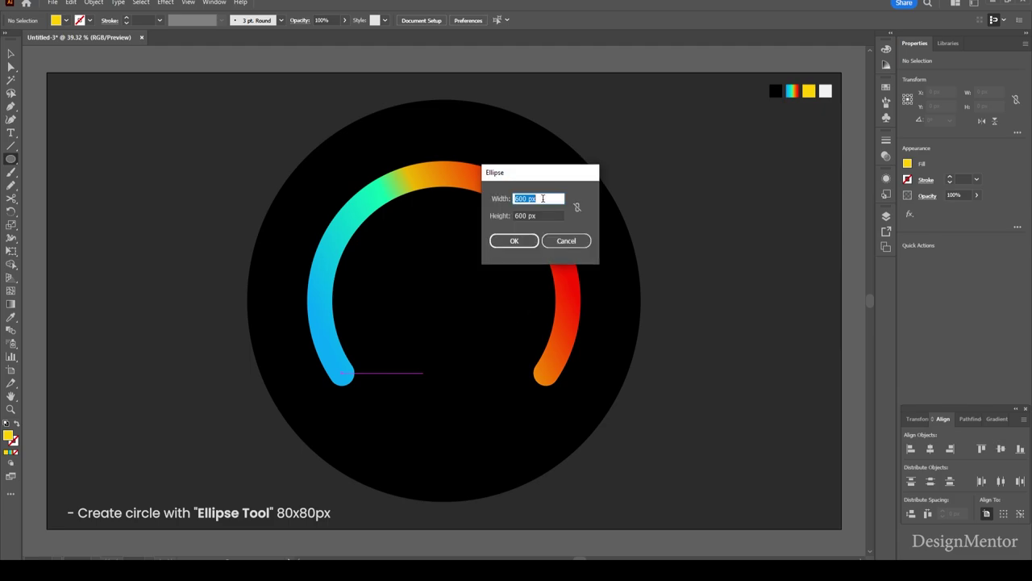
pyautogui.write('80')
pyautogui.press('Tab')
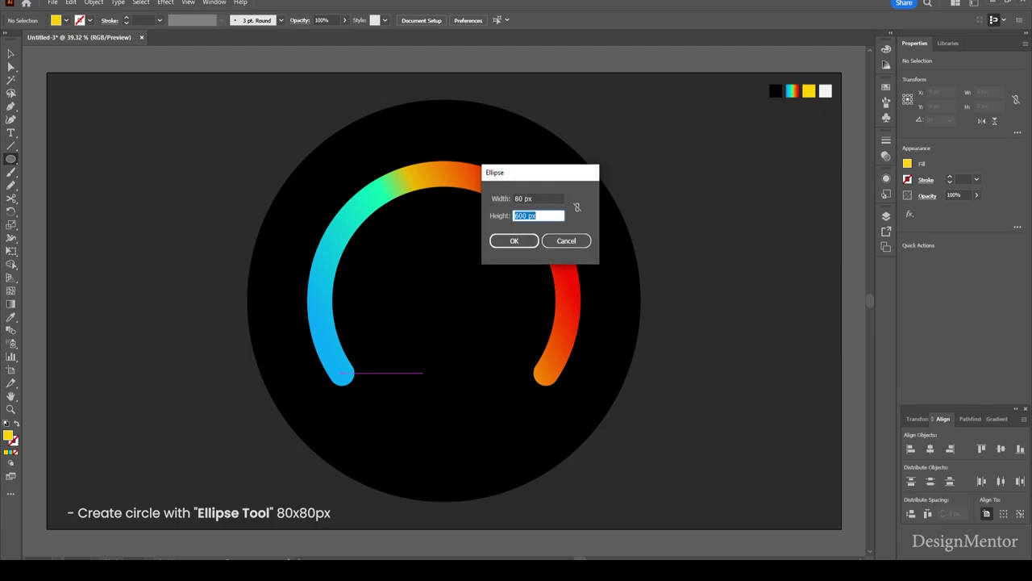
pyautogui.write('80')
pyautogui.press('Return')
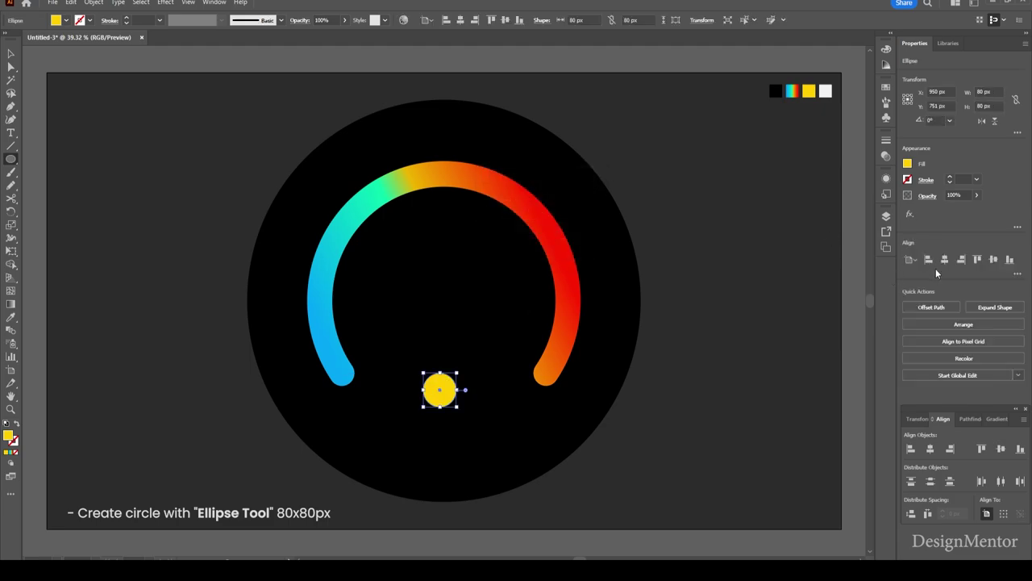
pyautogui.click(993, 259)
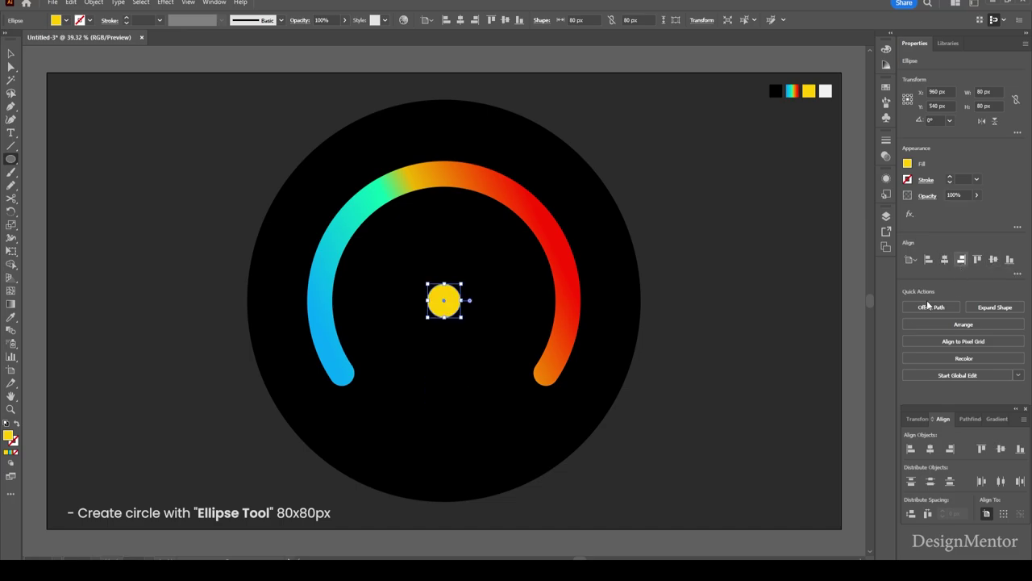
# Nudge the yellow circle down to sit below the gauge arc's opening.
pyautogui.press('v')
pyautogui.hotkey('shift', 'Down')
pyautogui.hotkey('shift', 'Down')
pyautogui.hotkey('shift', 'Down')
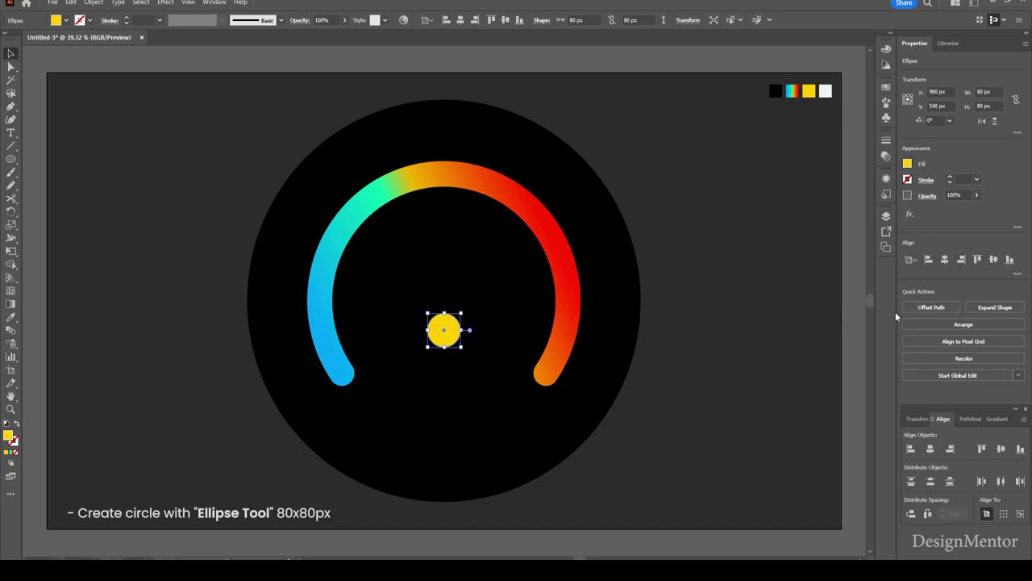
pyautogui.hotkey('shift', 'Down')
pyautogui.hotkey('shift', 'Down')
pyautogui.hotkey('shift', 'Down')
pyautogui.hotkey('shift', 'Down')
pyautogui.hotkey('shift', 'Down')
pyautogui.hotkey('shift', 'Down')
pyautogui.hotkey('shift', 'Down')
pyautogui.hotkey('shift', 'Down')
pyautogui.hotkey('shift', 'Down')
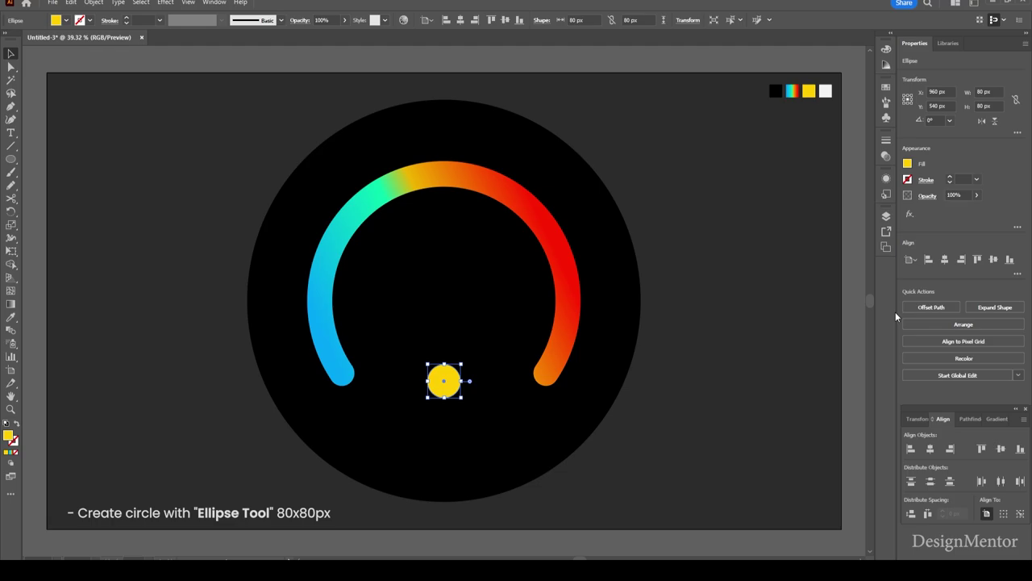
pyautogui.hotkey('shift', 'Down')
pyautogui.hotkey('shift', 'Down')
pyautogui.hotkey('shift', 'Down')
pyautogui.hotkey('shift', 'Down')
pyautogui.hotkey('shift', 'Down')
pyautogui.hotkey('shift', 'Down')
pyautogui.hotkey('shift', 'Down')
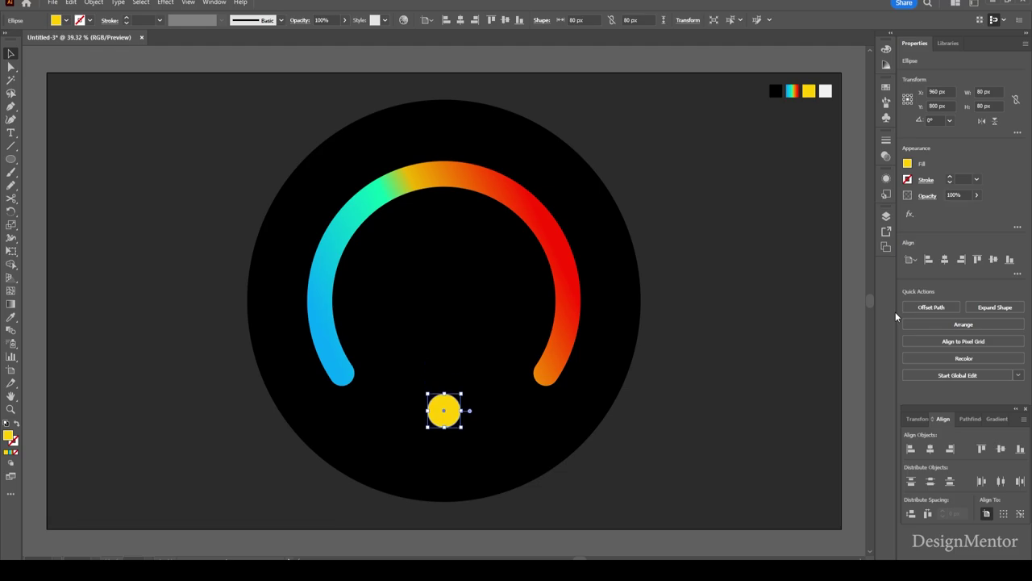
pyautogui.hotkey('shift', 'Up')
pyautogui.hotkey('shift', 'Up')
pyautogui.hotkey('shift', 'Up')
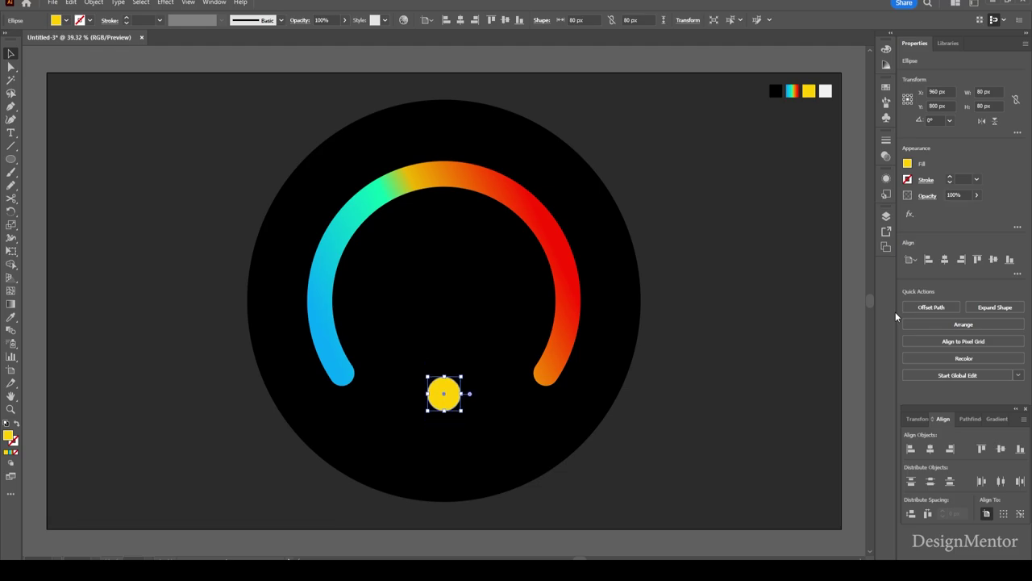
pyautogui.hotkey('shift', 'Up')
pyautogui.click(727, 380)
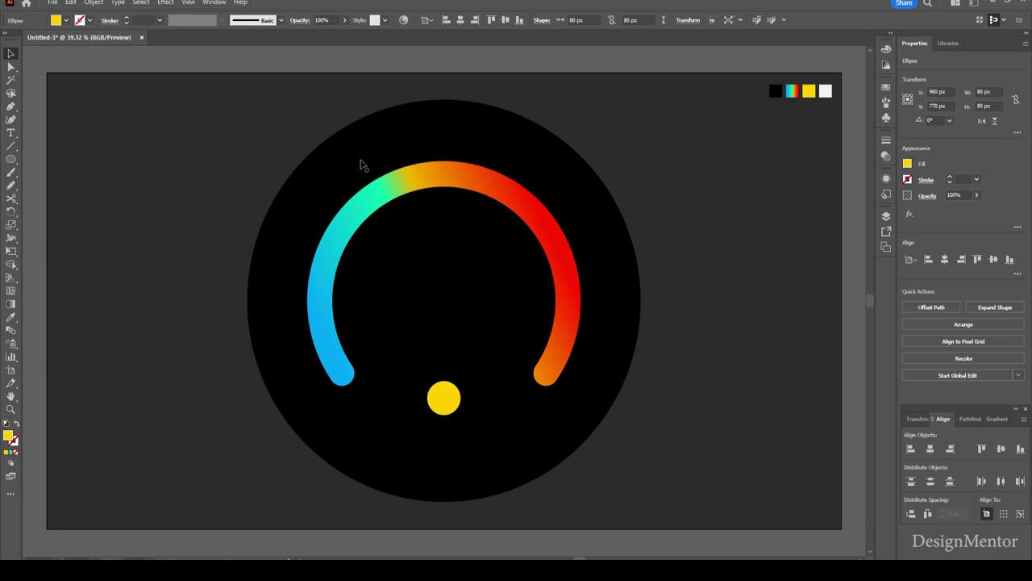
# Draw a small yellow rectangle above the circle and size it to 20 × 60 px.
pyautogui.click(67, 21)
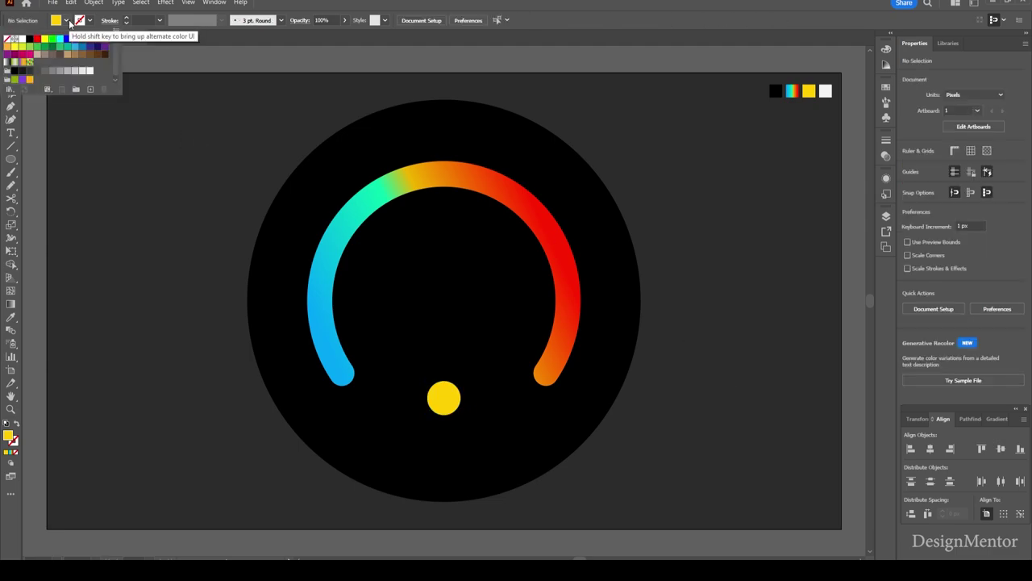
pyautogui.click(12, 161)
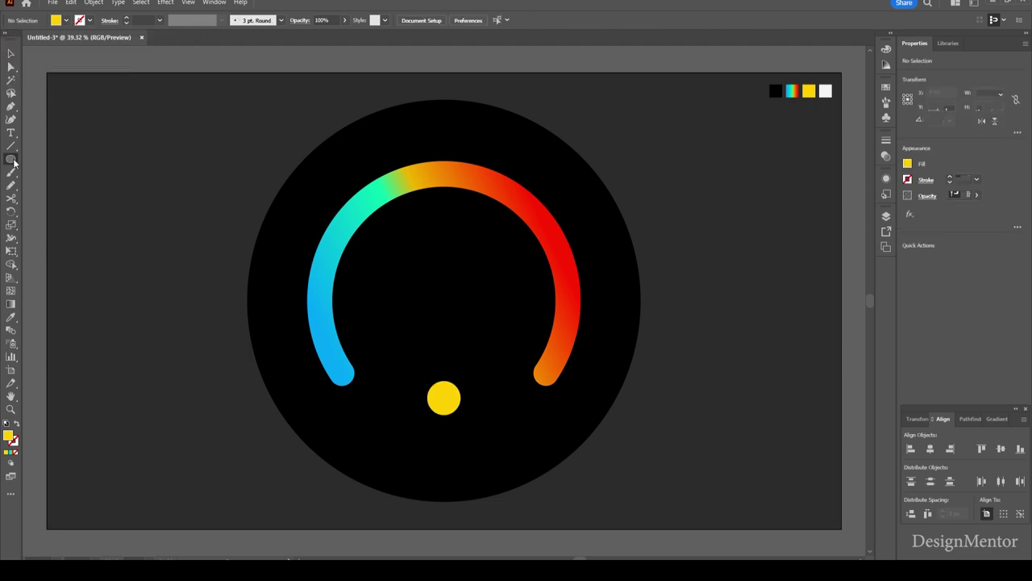
pyautogui.moveTo(12, 161); pyautogui.dragTo(48, 157)
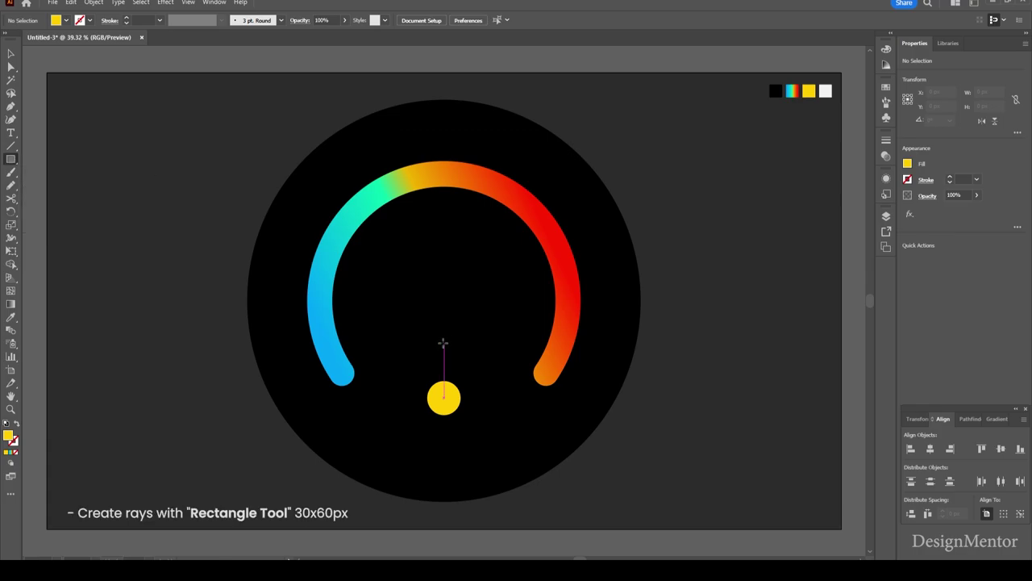
pyautogui.moveTo(442, 340); pyautogui.dragTo(452, 369)
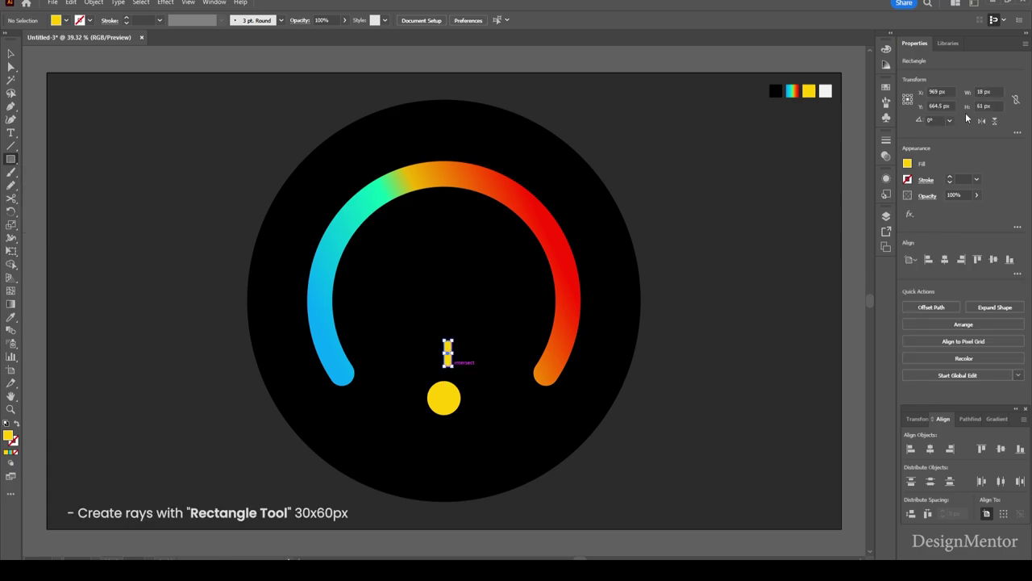
pyautogui.click(989, 92)
pyautogui.hotkey('ctrl', 'a')
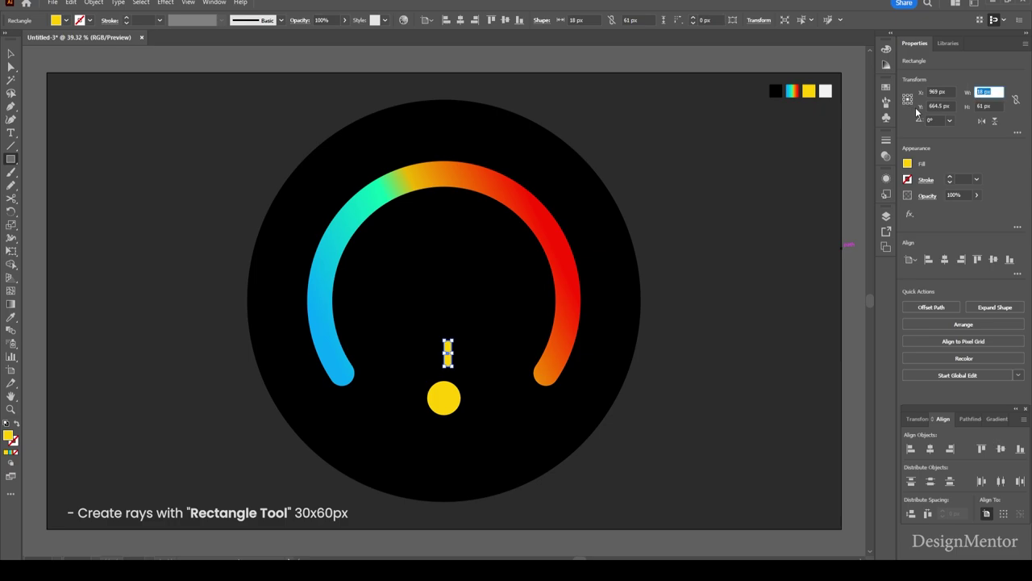
pyautogui.write('20')
pyautogui.press('Tab')
pyautogui.write('60')
pyautogui.press('Return')
# Centre the yellow rectangle horizontally, nudge it down, and apply 20 px Round Corners.
pyautogui.click(947, 261)
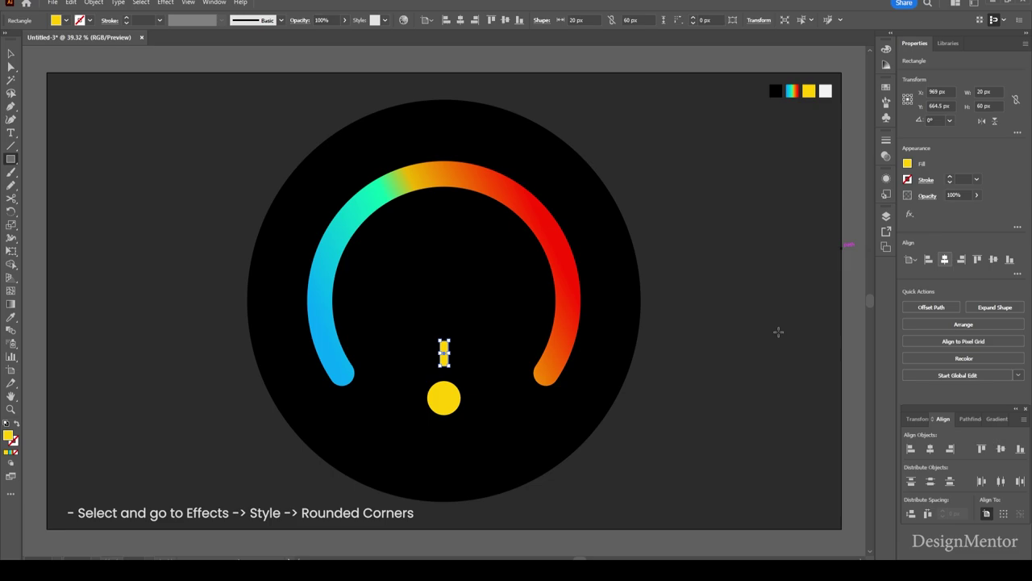
pyautogui.press('v')
pyautogui.hotkey('shift', 'Down')
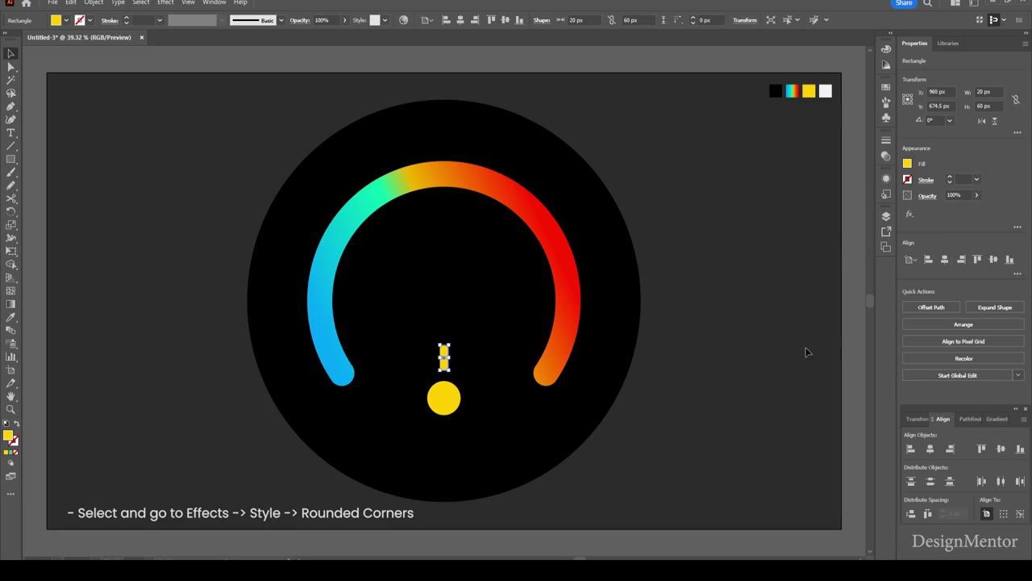
pyautogui.click(165, 4)
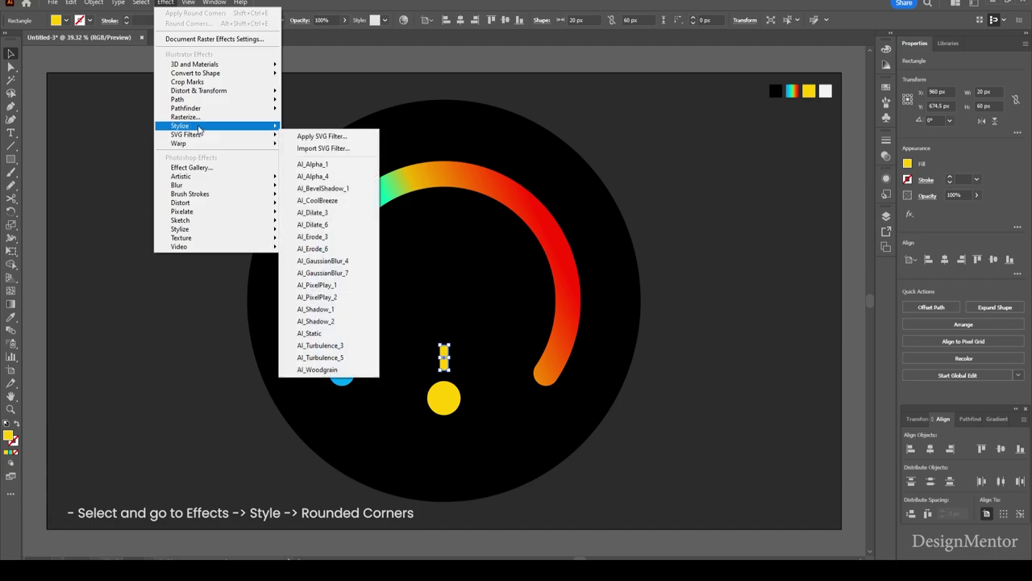
pyautogui.moveTo(181, 126)
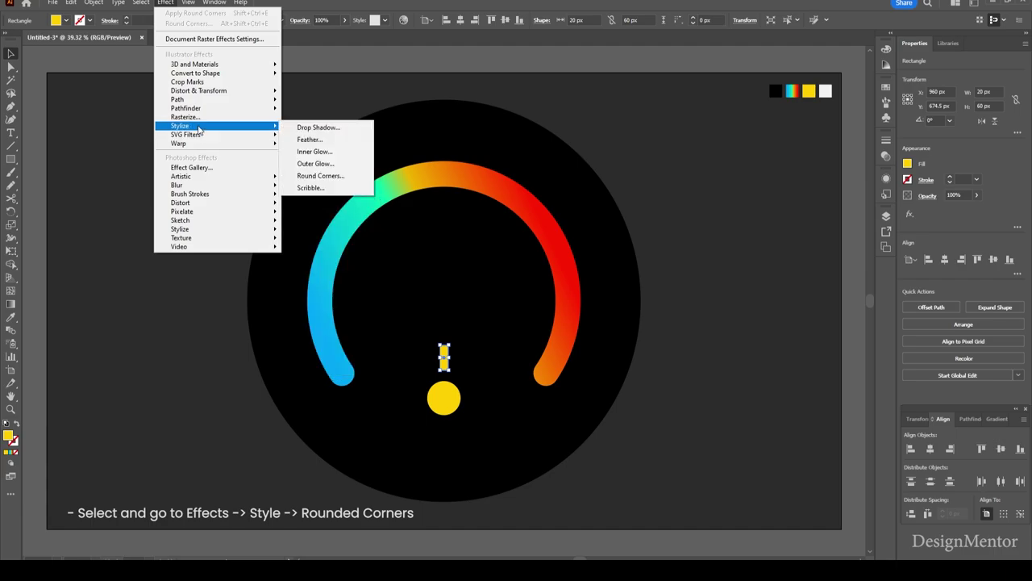
pyautogui.click(345, 175)
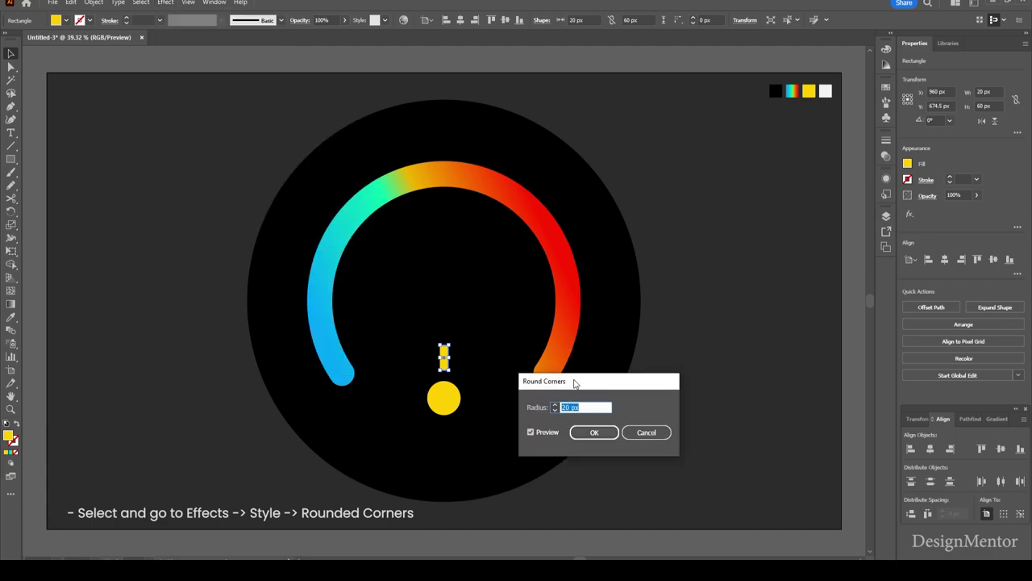
pyautogui.click(594, 432)
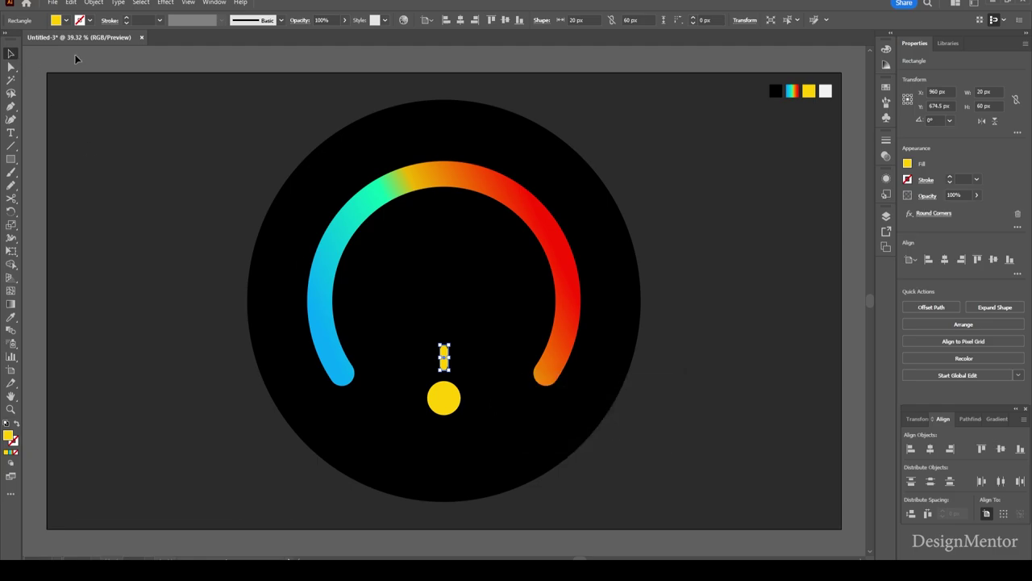
pyautogui.click(408, 283)
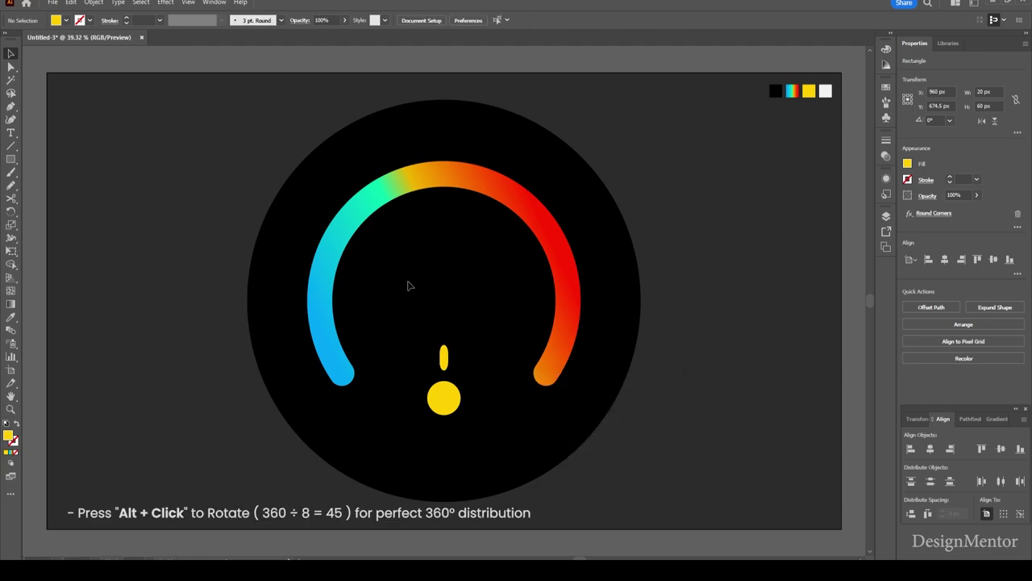
# Rotate-copy the yellow ray 45° around the sun's centre and repeat it to add more rays.
pyautogui.click(444, 357)
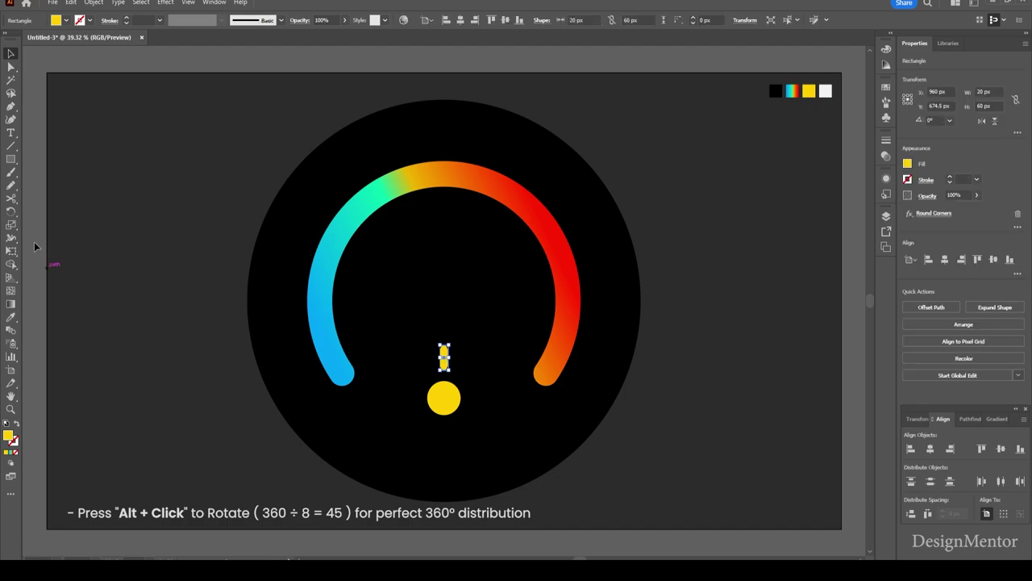
pyautogui.click(13, 212)
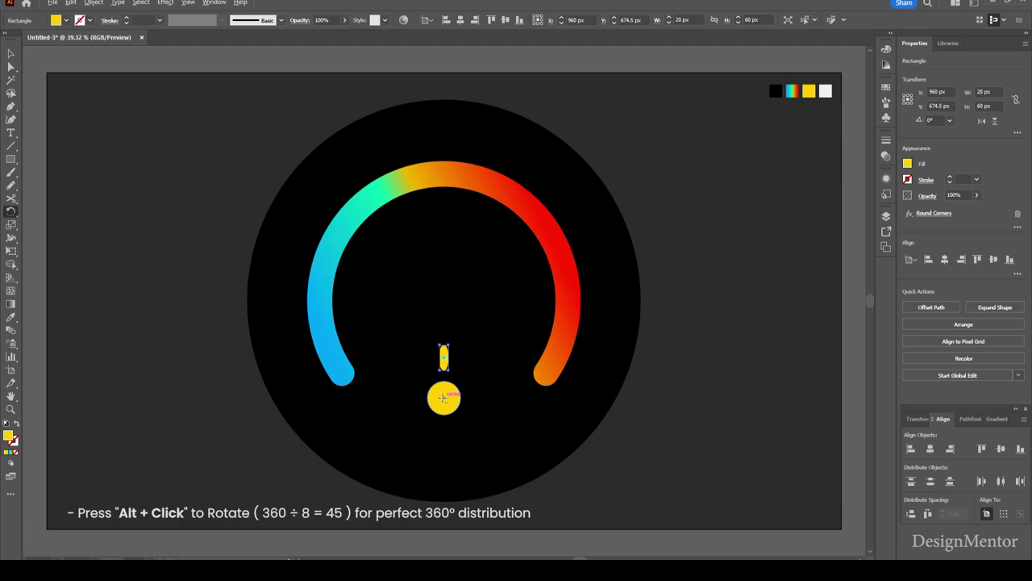
pyautogui.keyDown('alt'); pyautogui.click(442, 397); pyautogui.keyUp('alt')
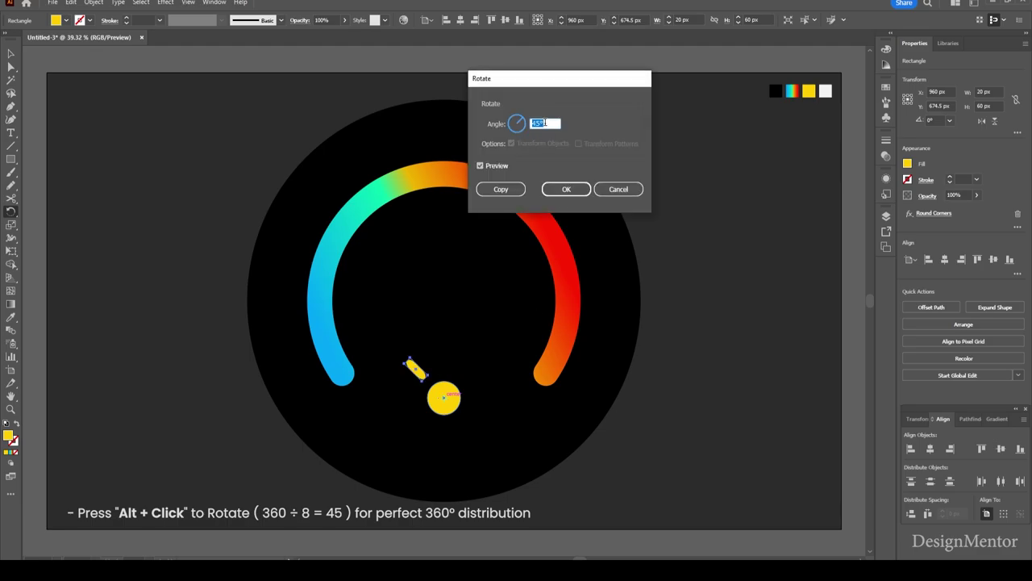
pyautogui.click(500, 189)
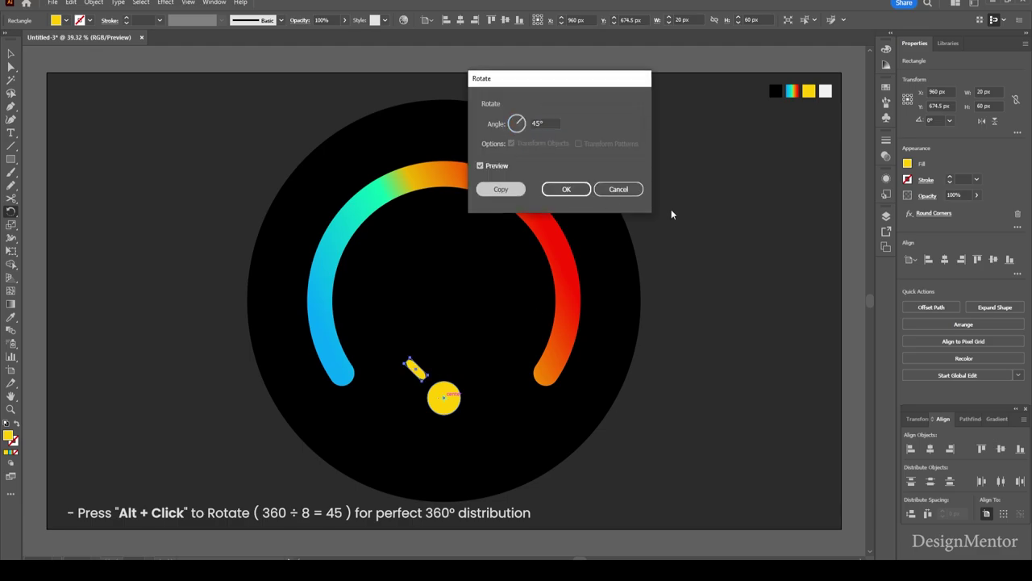
pyautogui.hotkey('ctrl', 'd')
pyautogui.hotkey('ctrl', 'd')
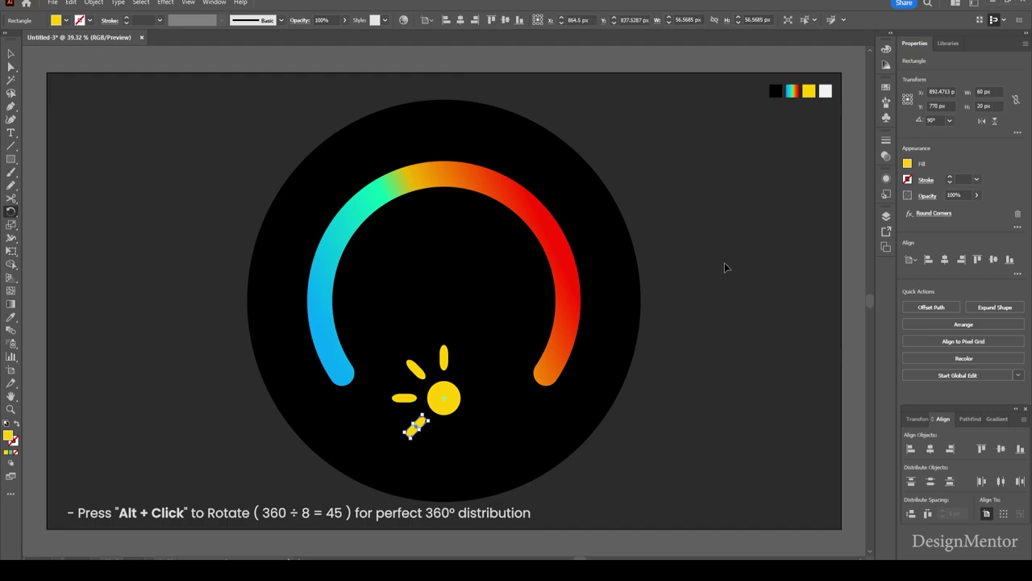
pyautogui.hotkey('ctrl', 'd')
pyautogui.hotkey('ctrl', 'd')
pyautogui.hotkey('ctrl', 'd')
pyautogui.hotkey('ctrl', 'd')
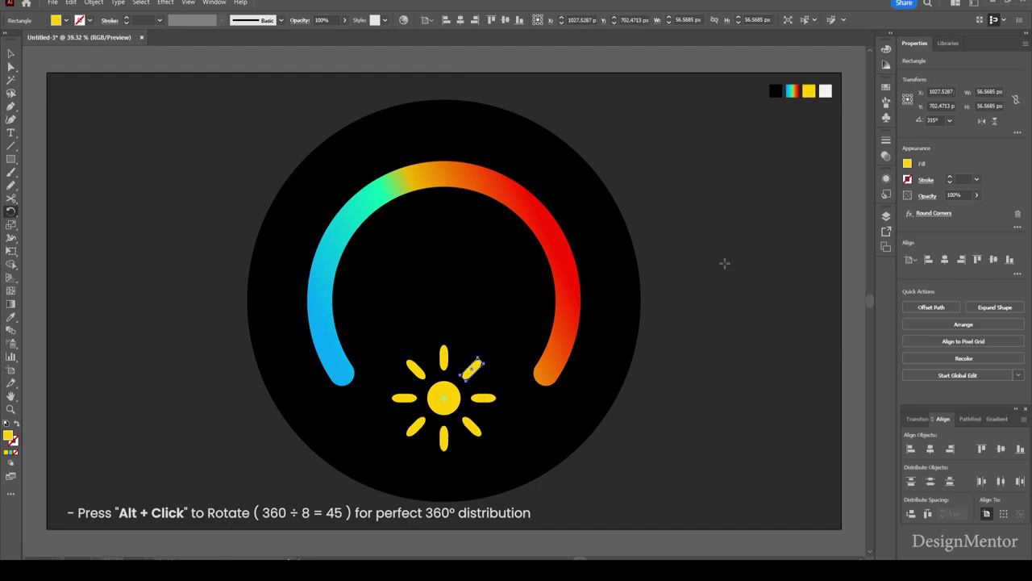
pyautogui.press('v')
pyautogui.click(724, 301)
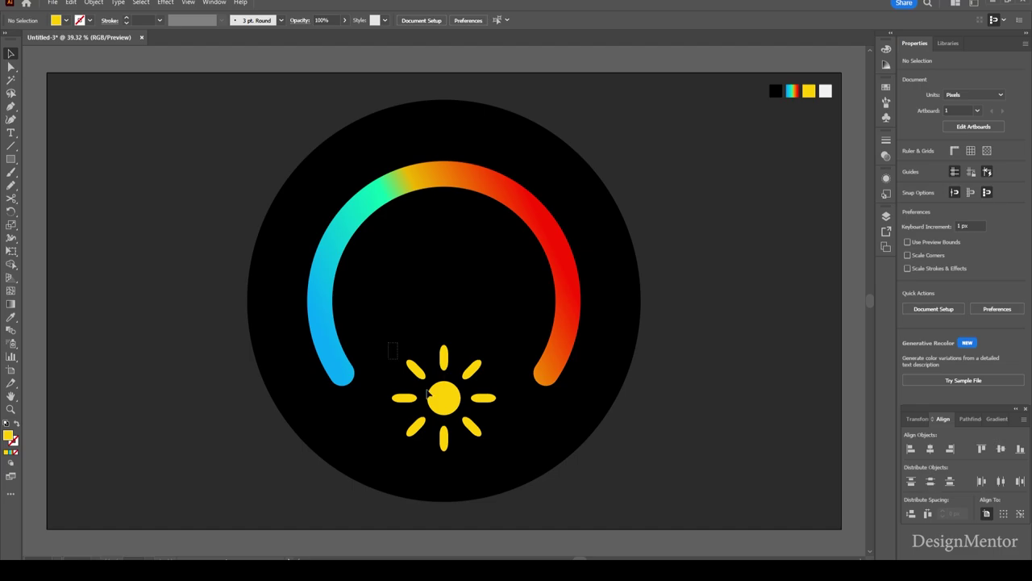
# Group the sun's circle and rays into one object.
pyautogui.moveTo(389, 343); pyautogui.dragTo(495, 450)
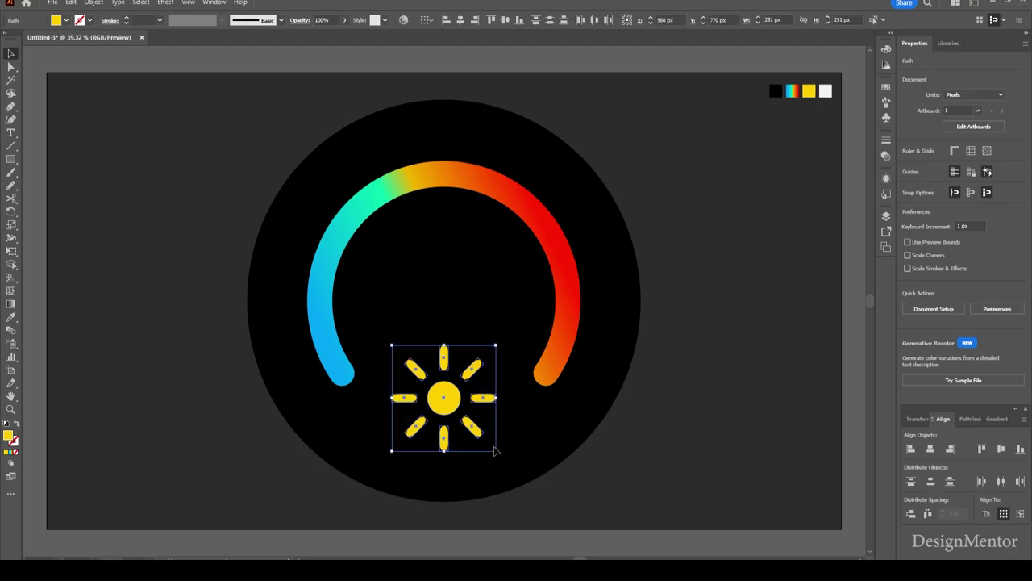
pyautogui.rightClick(457, 403)
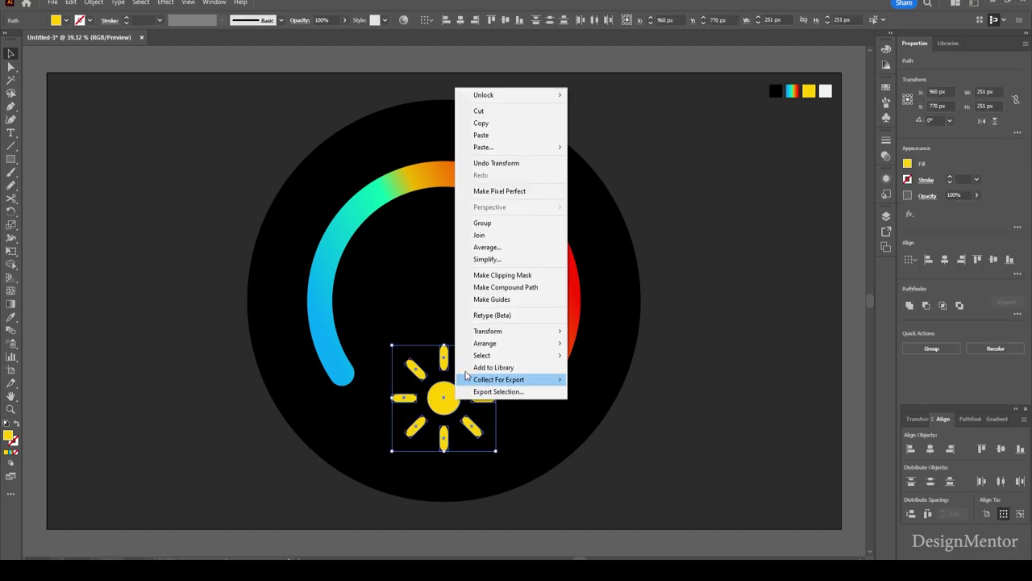
pyautogui.click(481, 223)
pyautogui.click(659, 369)
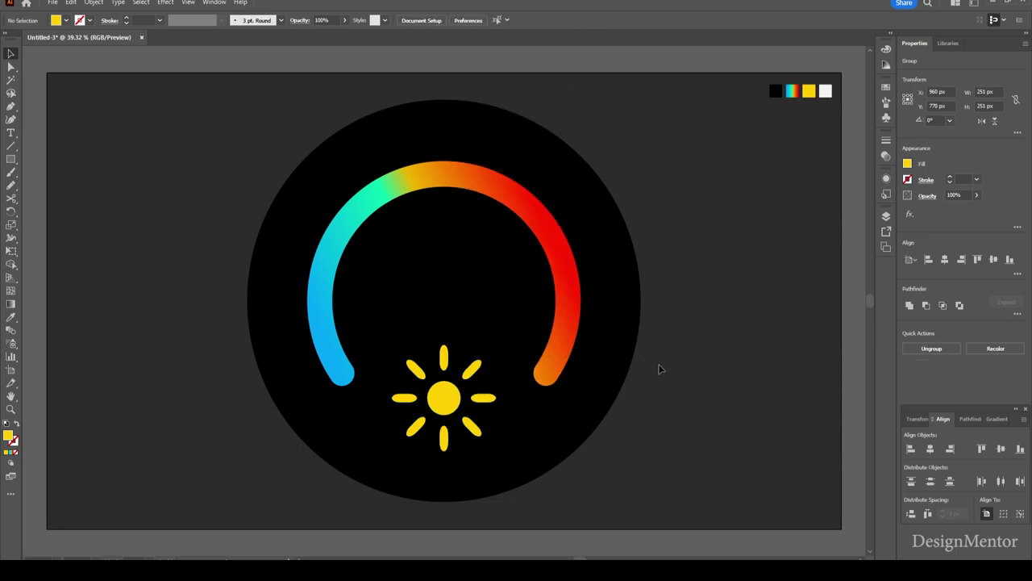
# Scale the sun group down to about 224 px wide and nudge it 10 px lower.
pyautogui.click(436, 403)
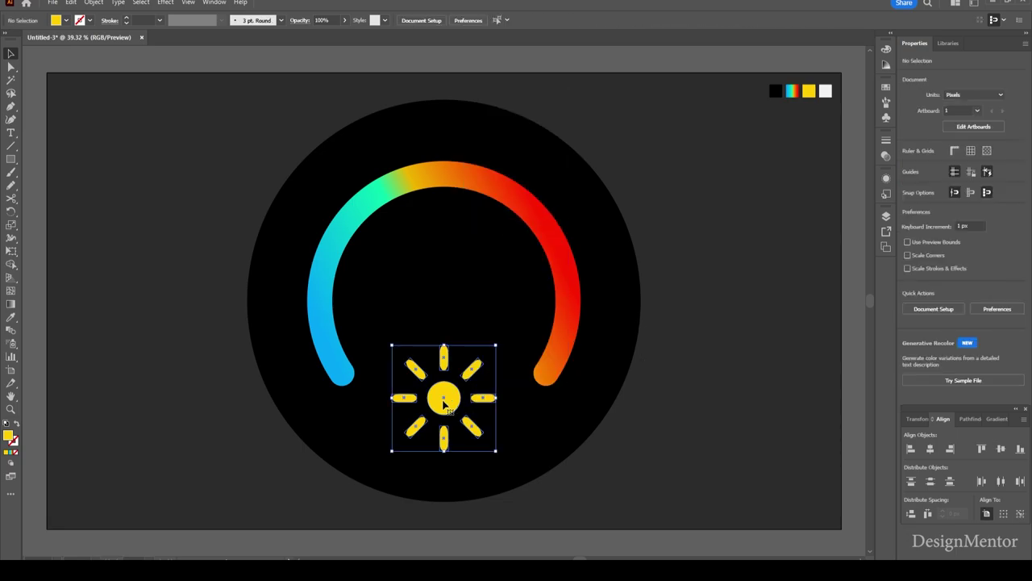
pyautogui.moveTo(496, 451); pyautogui.dragTo(491, 446)
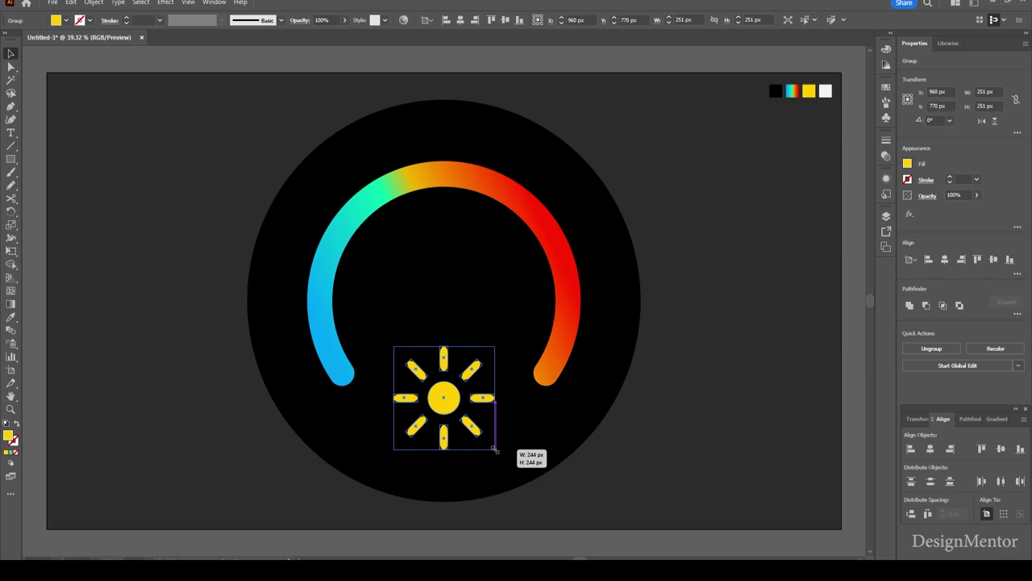
pyautogui.click(623, 444)
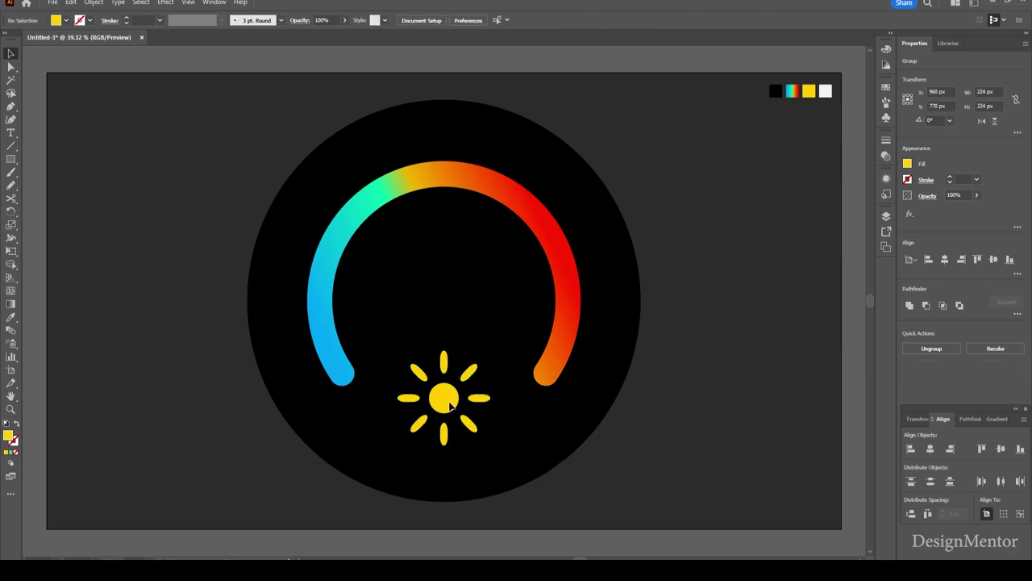
pyautogui.click(488, 400)
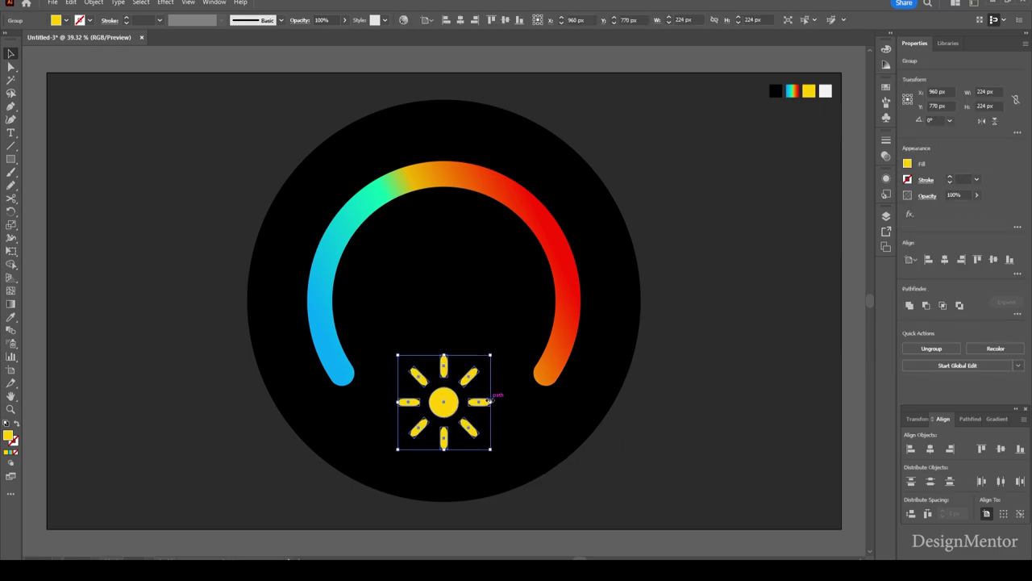
pyautogui.hotkey('shift', 'Down')
pyautogui.click(655, 451)
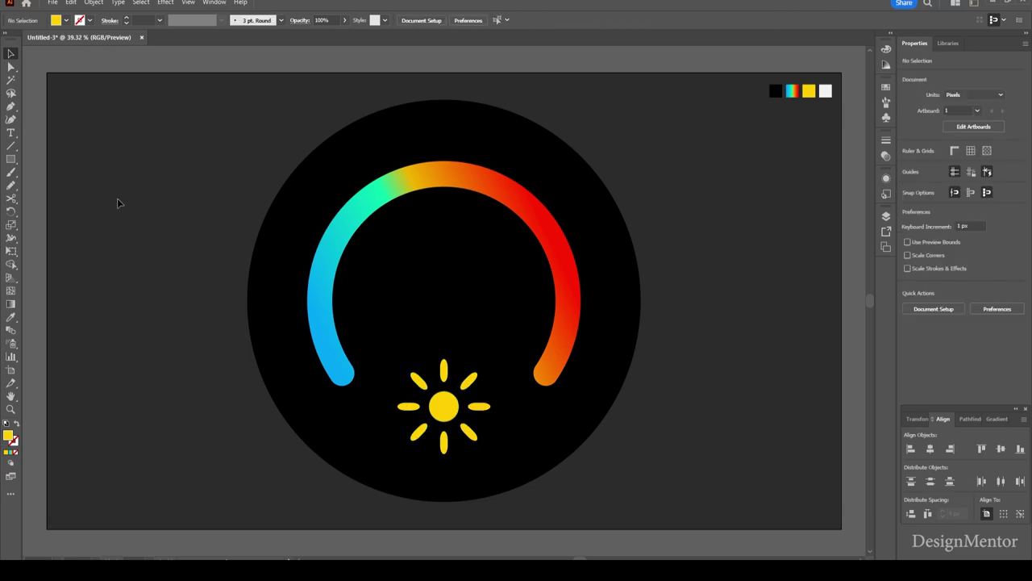
# Draw a white three-sided polygon triangle and rotate it 90° to point left.
pyautogui.click(11, 159)
pyautogui.rightClick(13, 162)
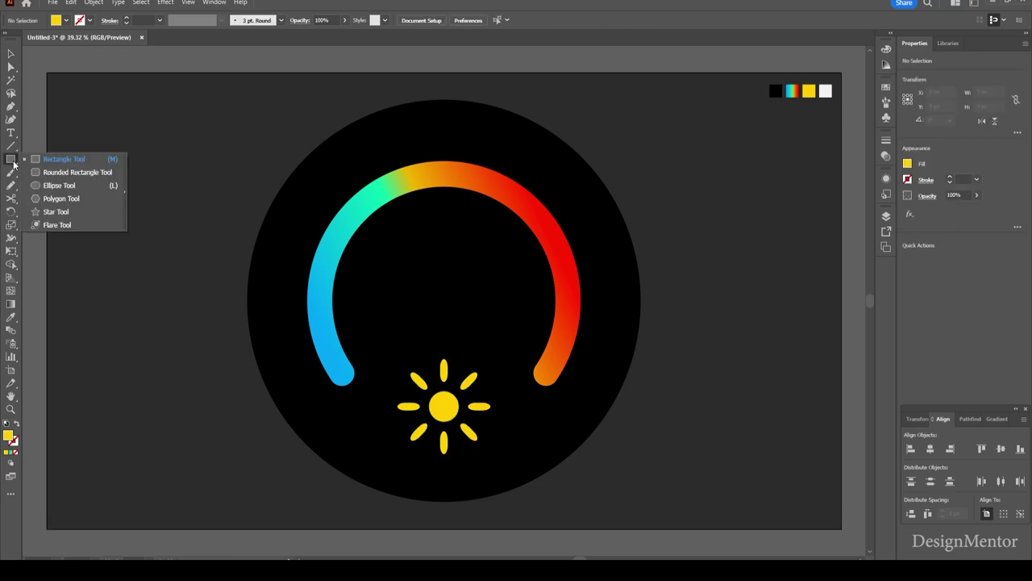
pyautogui.click(61, 199)
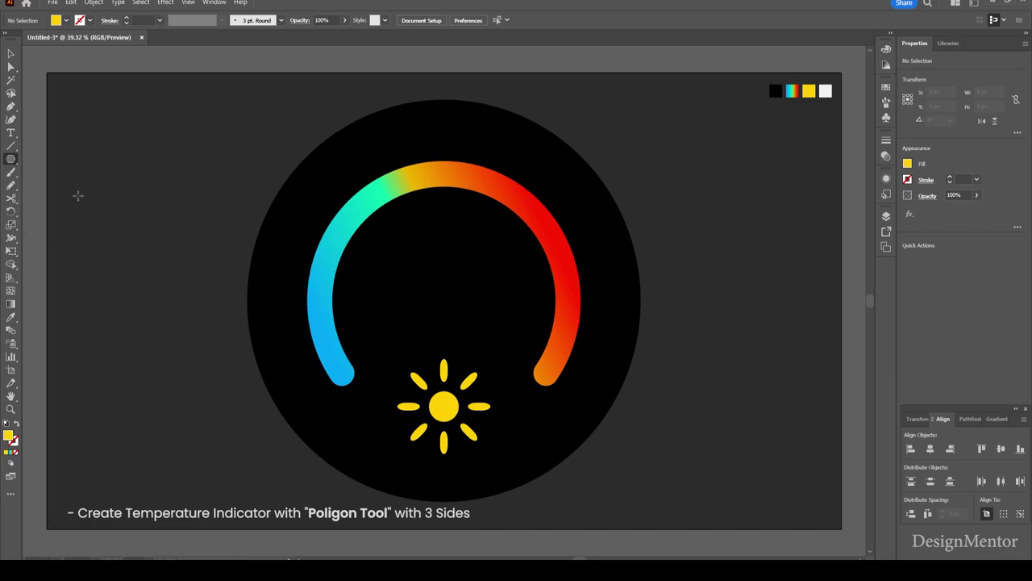
pyautogui.click(66, 20)
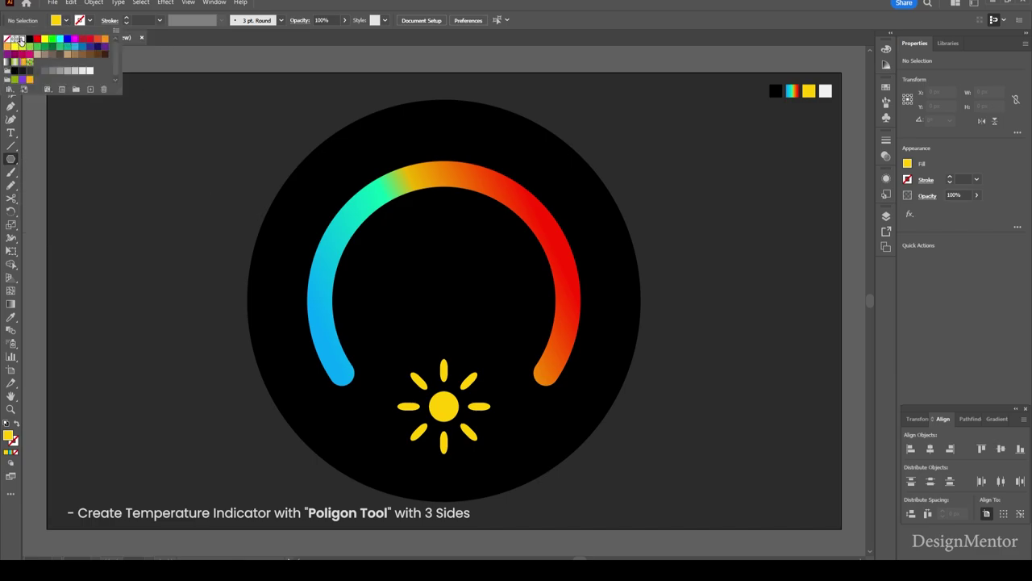
pyautogui.click(21, 39)
pyautogui.press('Escape')
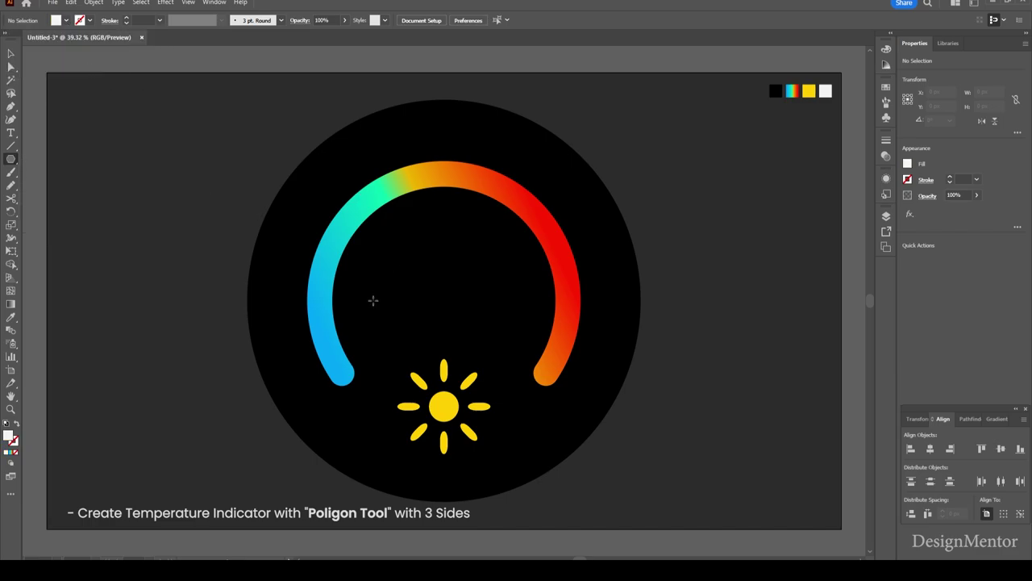
pyautogui.click(356, 323)
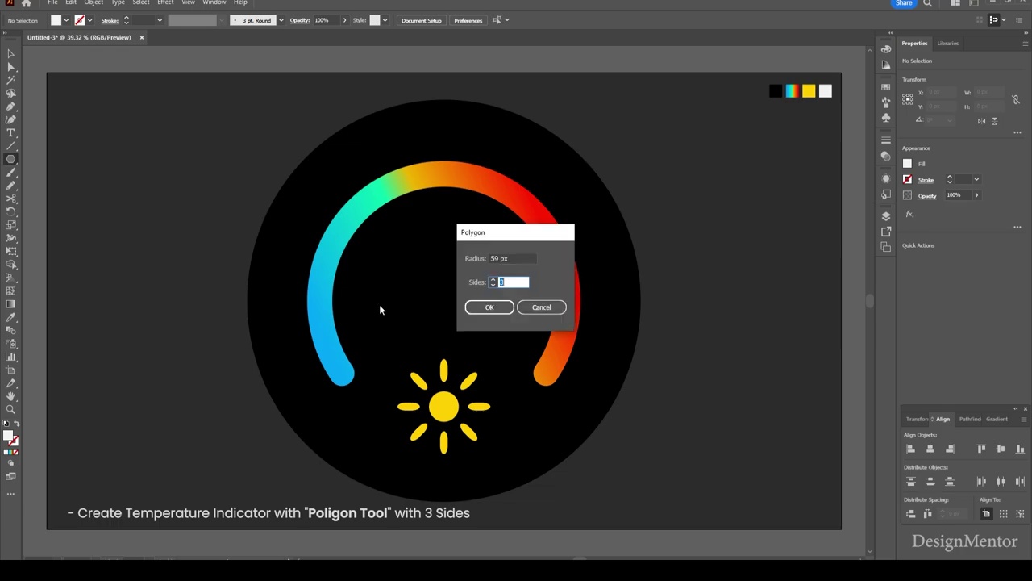
pyautogui.click(490, 307)
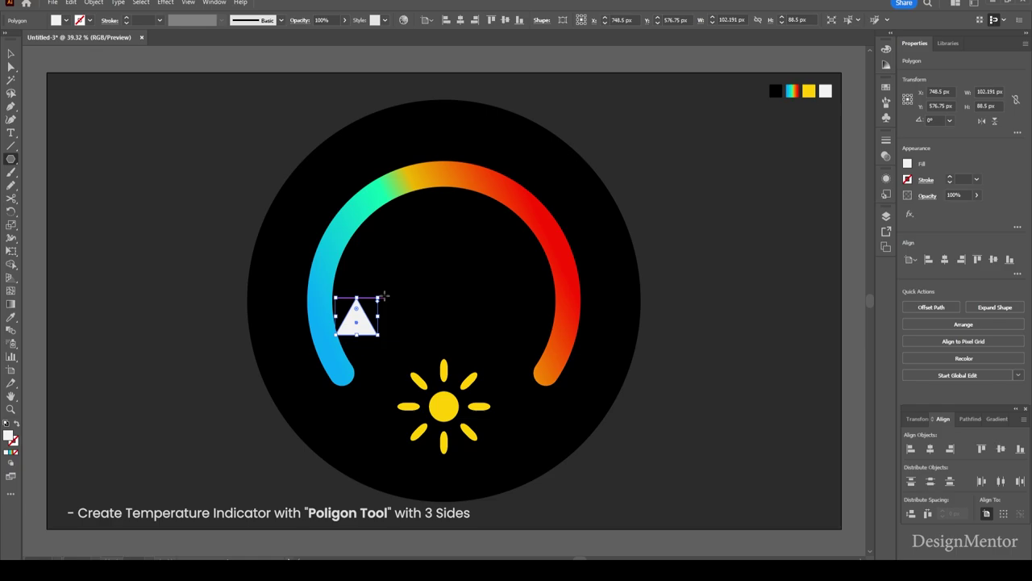
pyautogui.moveTo(381, 293); pyautogui.dragTo(327, 298)
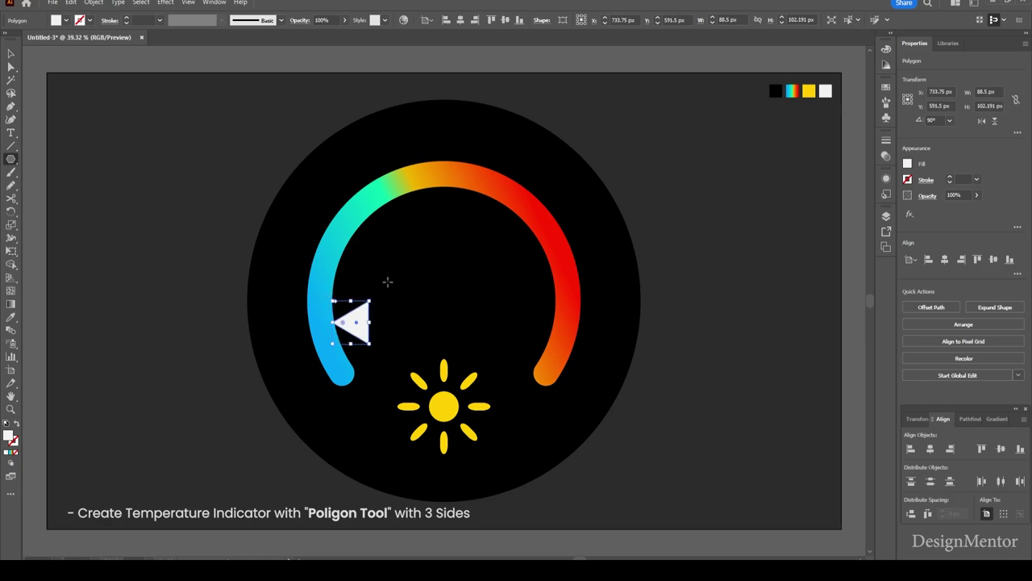
# Give the triangle a black 10 pt stroke.
pyautogui.click(90, 22)
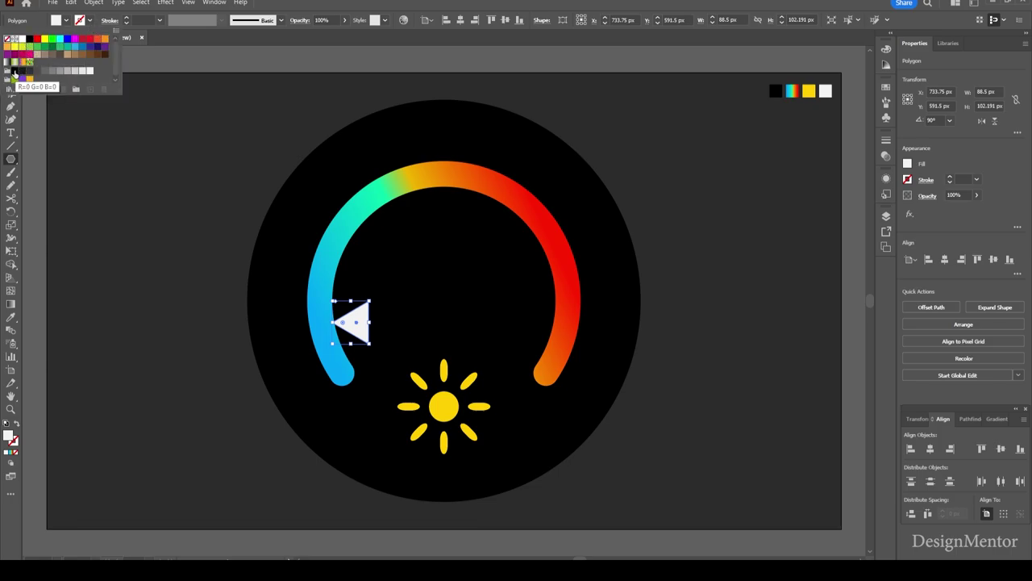
pyautogui.click(13, 71)
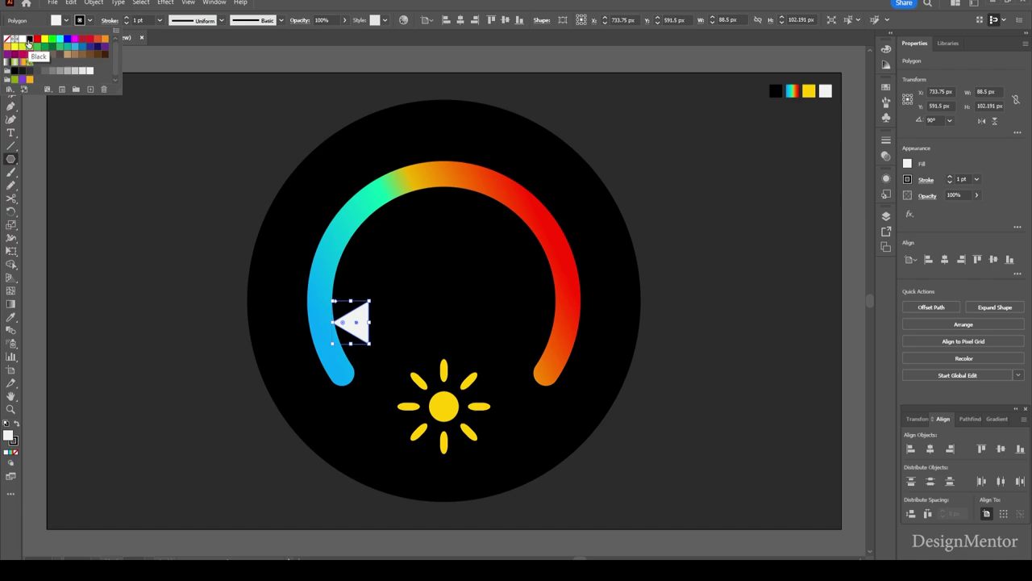
pyautogui.click(139, 20)
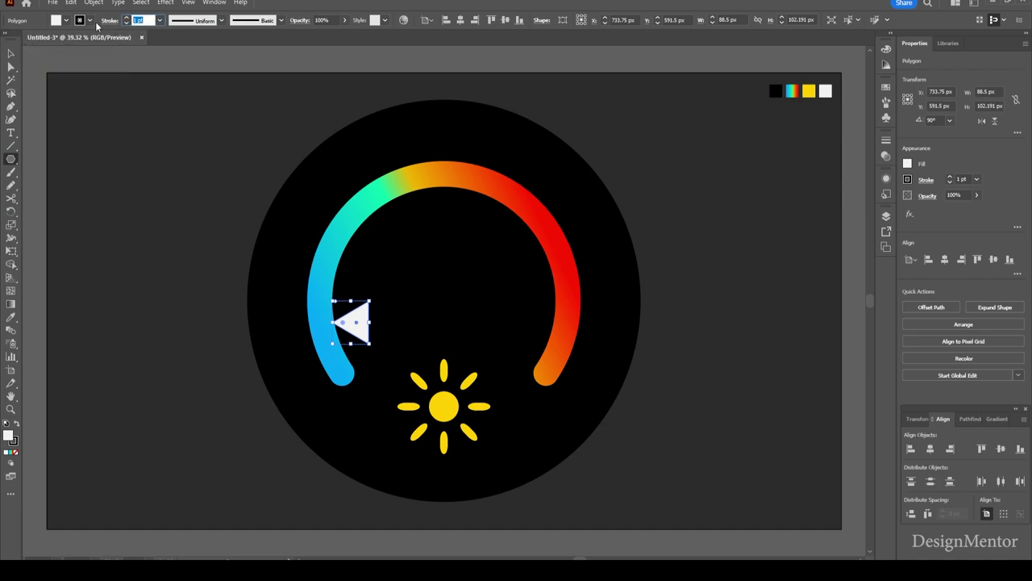
pyautogui.write('10')
pyautogui.press('Return')
# Shrink the triangle slightly and nudge it against the blue end of the arc.
pyautogui.press('v')
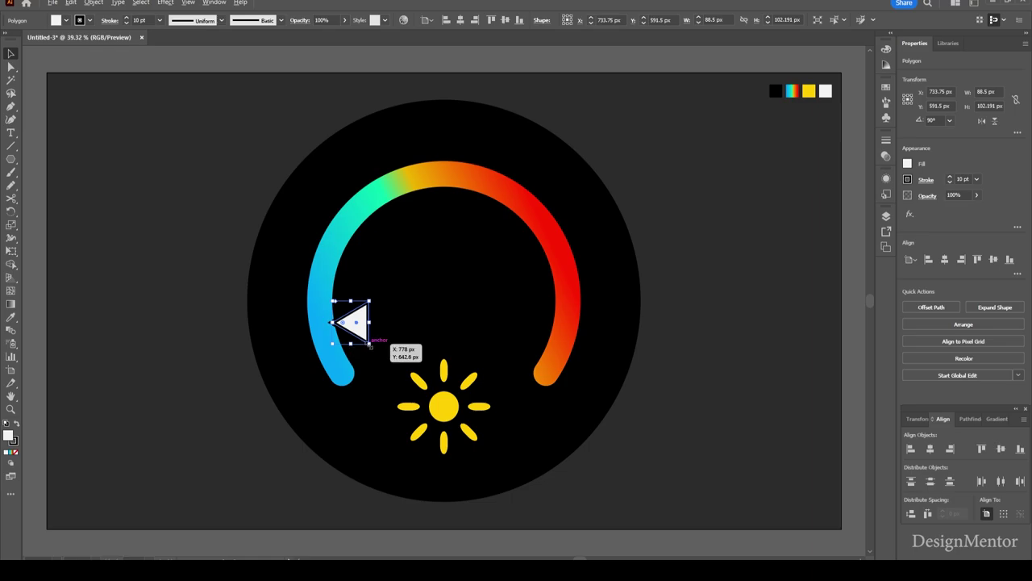
pyautogui.moveTo(369, 345); pyautogui.dragTo(367, 339)
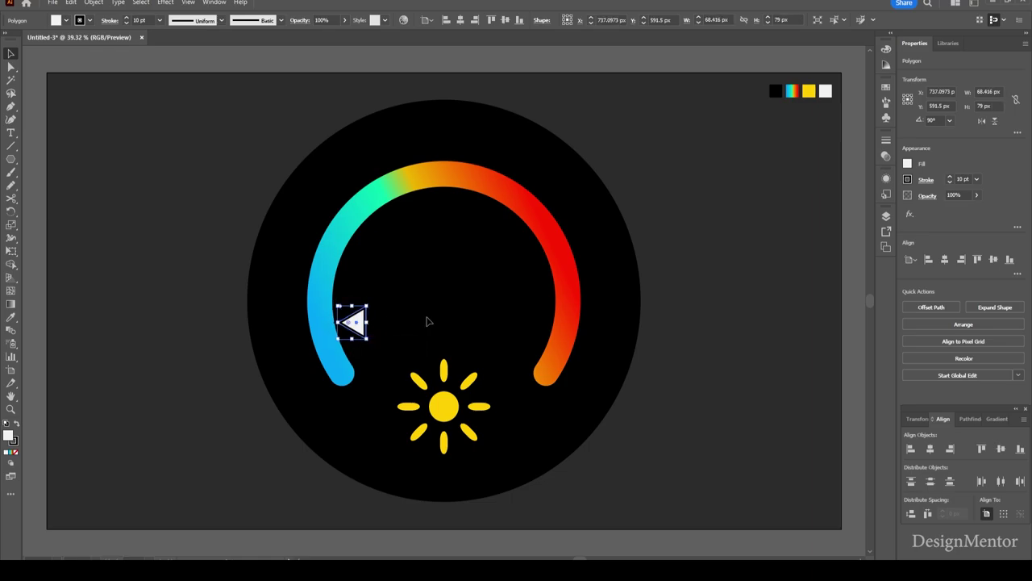
pyautogui.hotkey('shift', 'Left')
pyautogui.hotkey('shift', 'Left')
pyautogui.hotkey('shift', 'Left')
pyautogui.hotkey('shift', 'Left')
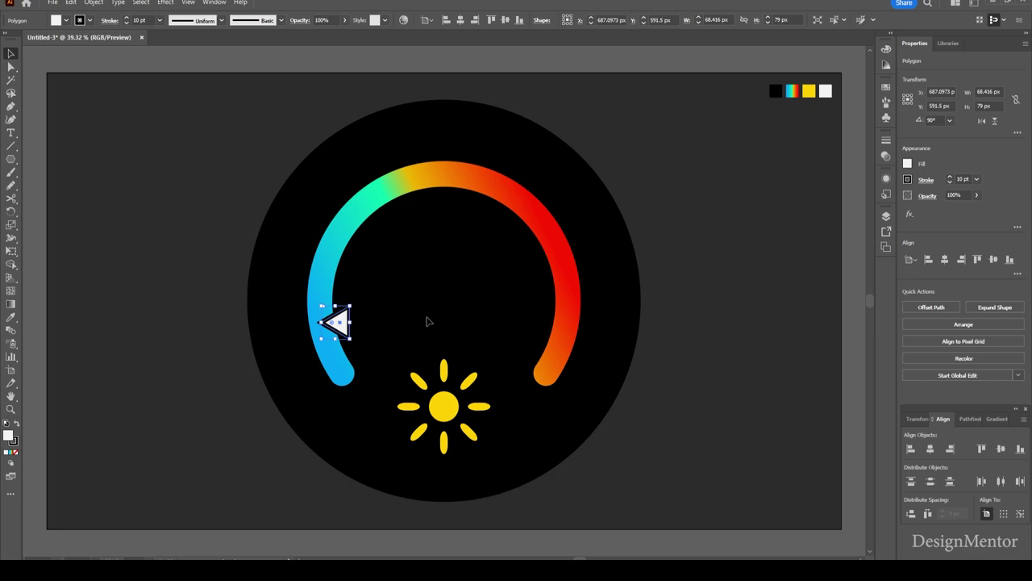
pyautogui.hotkey('shift', 'Up')
pyautogui.hotkey('shift', 'Up')
pyautogui.hotkey('shift', 'Up')
pyautogui.hotkey('shift', 'Up')
pyautogui.hotkey('shift', 'Left')
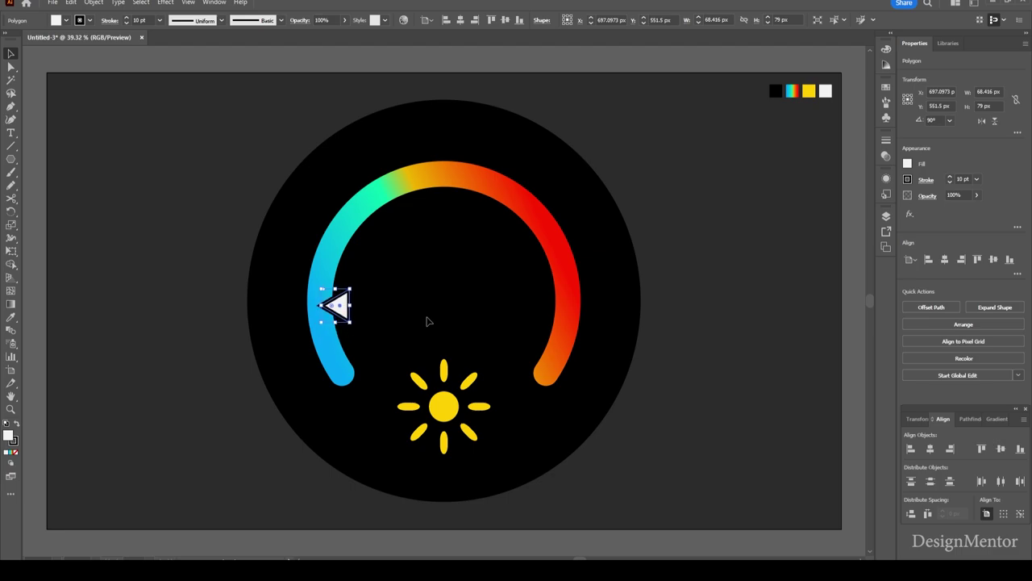
pyautogui.press('Right')
pyautogui.press('Right')
pyautogui.press('Right')
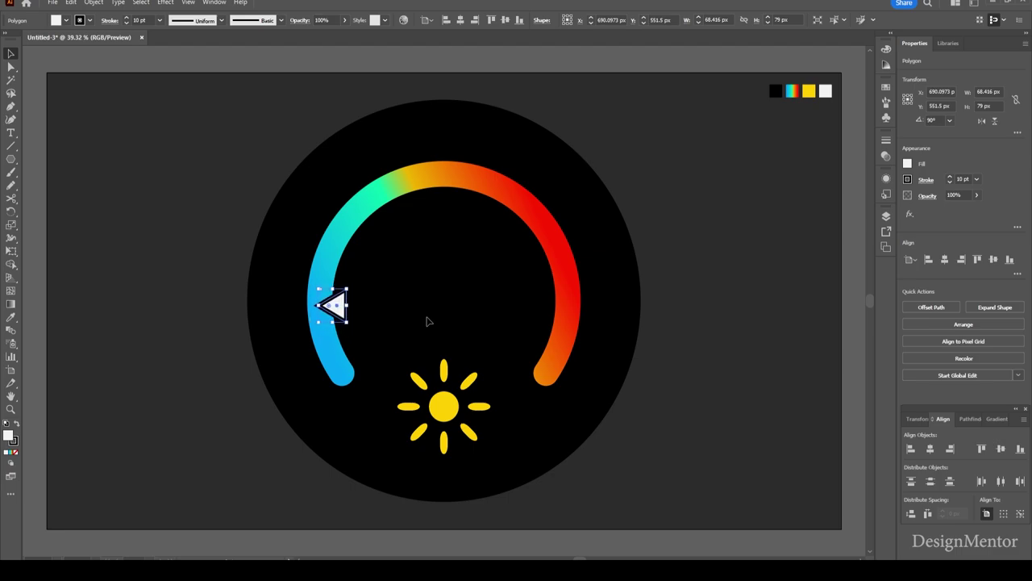
pyautogui.click(664, 438)
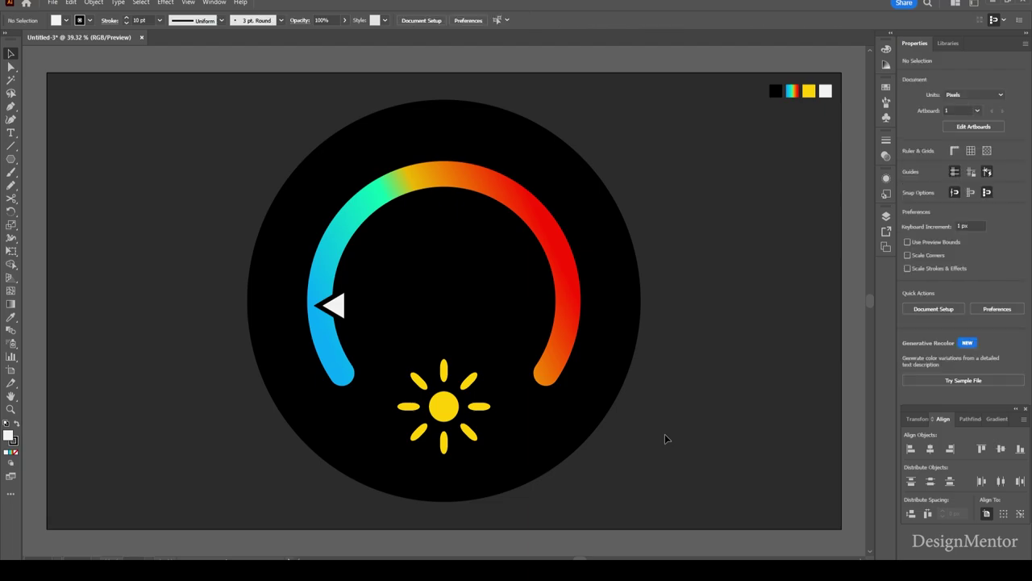
# Place a new white text object with no stroke near the dial centre.
pyautogui.click(11, 134)
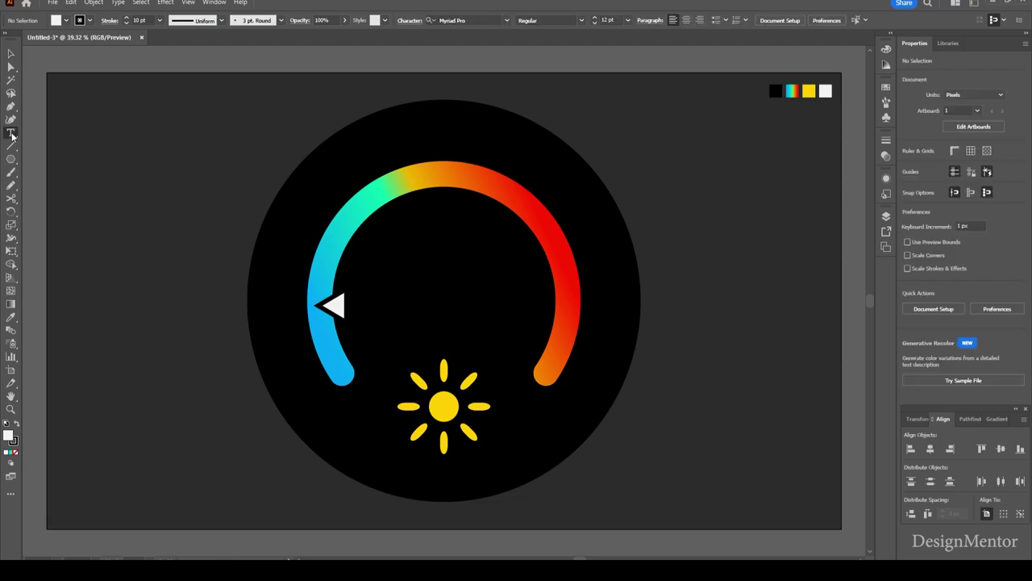
pyautogui.click(91, 22)
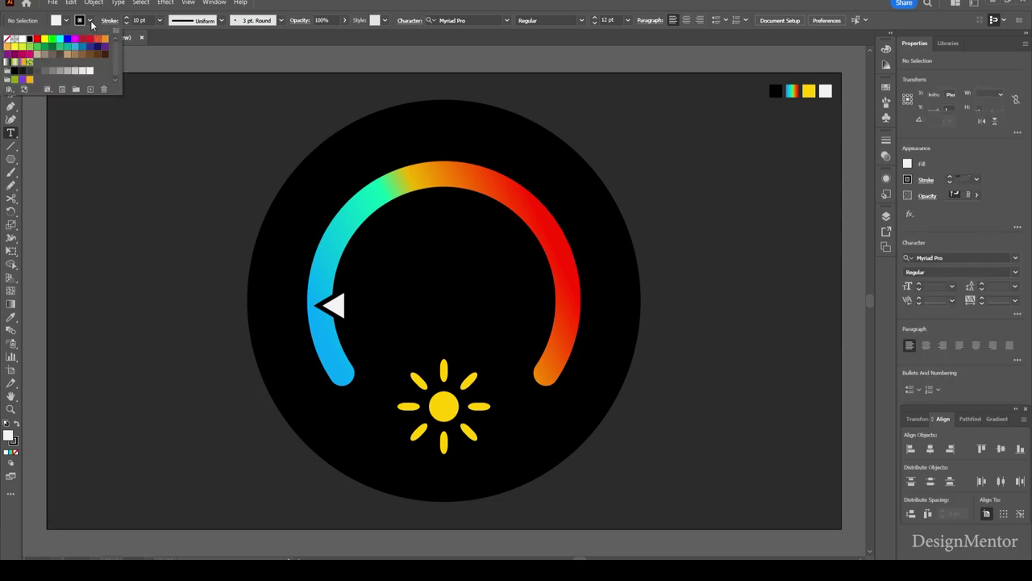
pyautogui.click(8, 39)
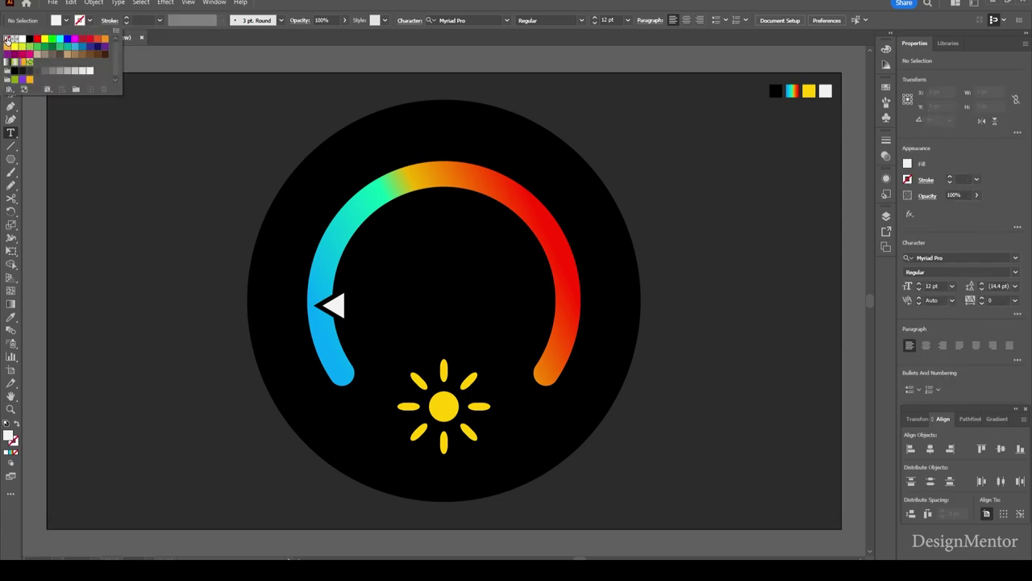
pyautogui.click(422, 287)
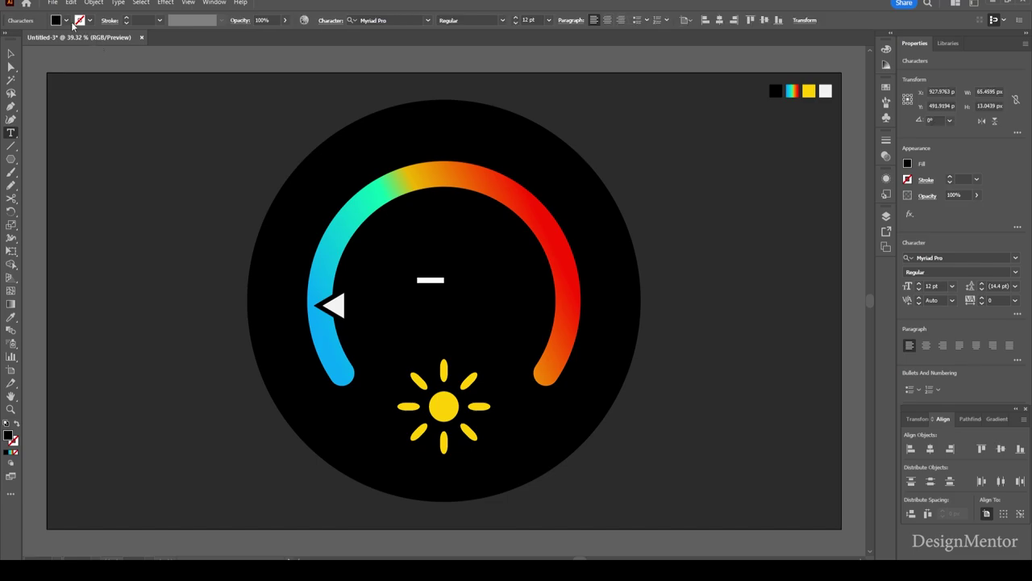
pyautogui.click(66, 21)
pyautogui.click(24, 42)
# Adjust the text size and replace the placeholder with '18°'.
pyautogui.click(528, 20)
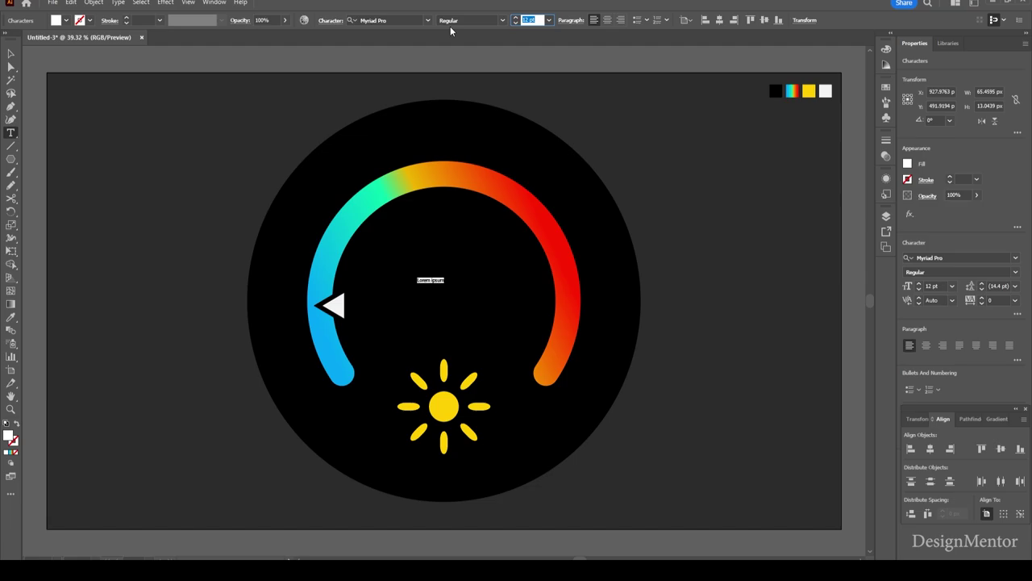
pyautogui.press('Up')
pyautogui.press('Up')
pyautogui.press('Up')
pyautogui.press('Up')
pyautogui.press('Up')
pyautogui.press('Up')
pyautogui.press('Up')
pyautogui.press('Up')
pyautogui.press('Up')
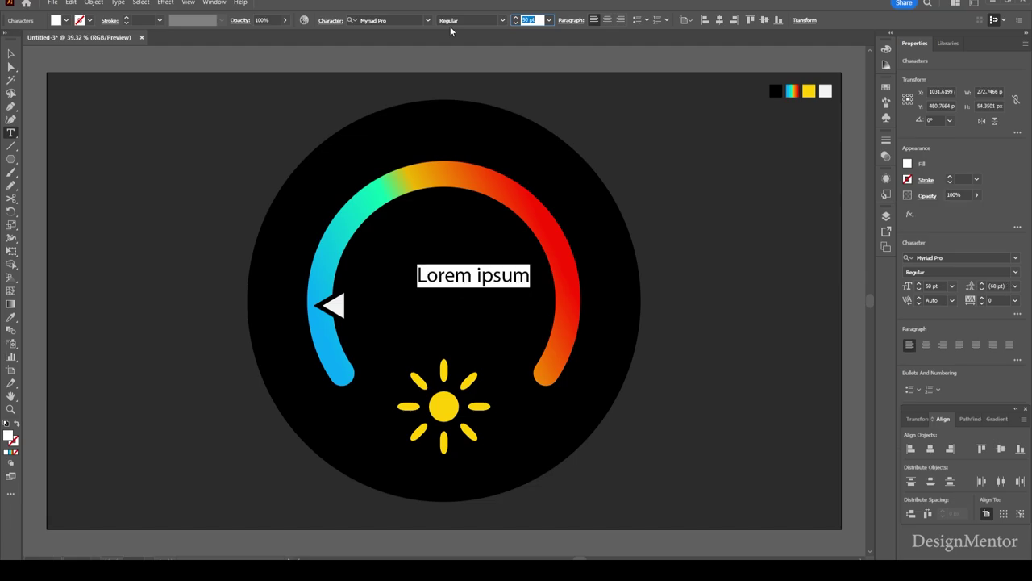
pyautogui.write('18')
pyautogui.keyDown('ctrl'); pyautogui.click(479, 274); pyautogui.keyUp('ctrl')
pyautogui.click(484, 282)
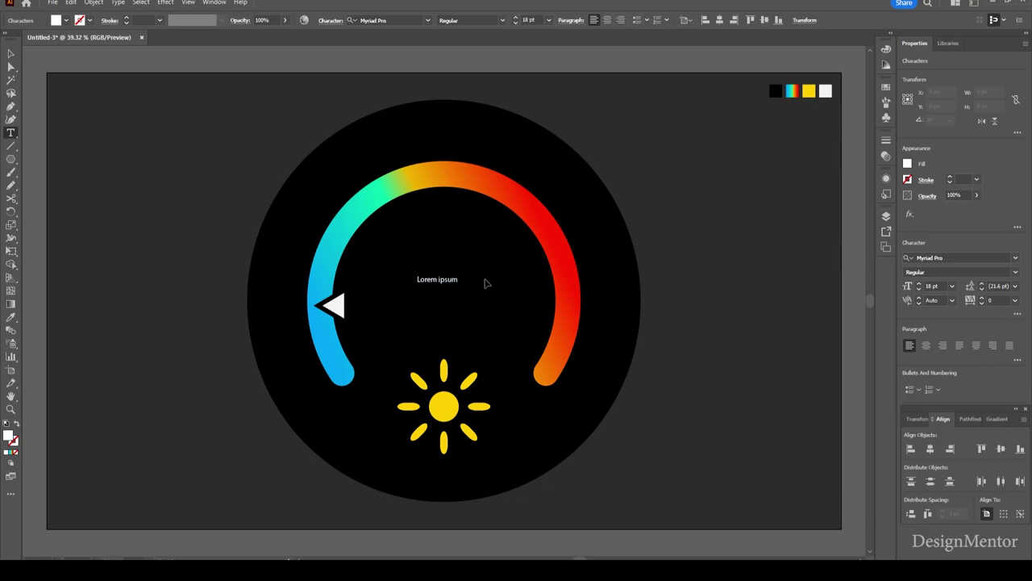
pyautogui.hotkey('ctrl', 'a')
pyautogui.write('18°')
# Set the '18°' text to 60 pt, then step its size up further.
pyautogui.hotkey('ctrl', 'a')
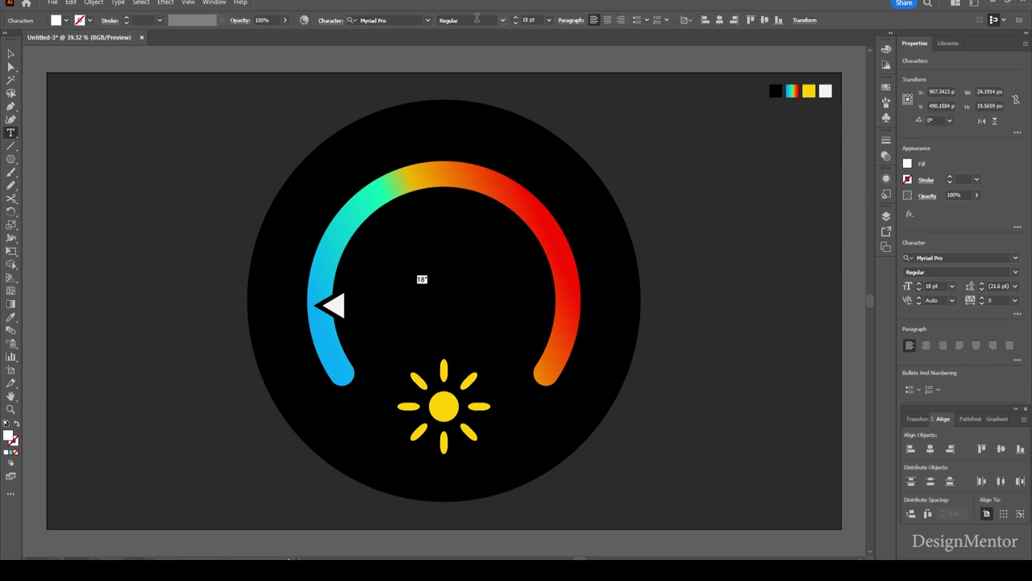
pyautogui.click(528, 19)
pyautogui.write('60')
pyautogui.press('Return')
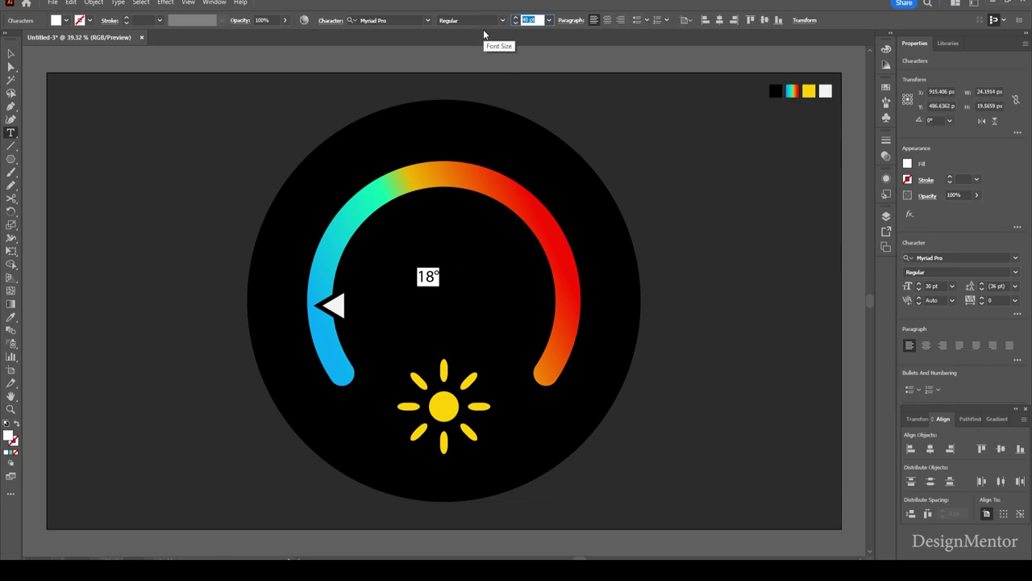
pyautogui.hotkey('shift', 'Up')
pyautogui.hotkey('shift', 'Up')
pyautogui.hotkey('shift', 'Up')
pyautogui.hotkey('shift', 'Up')
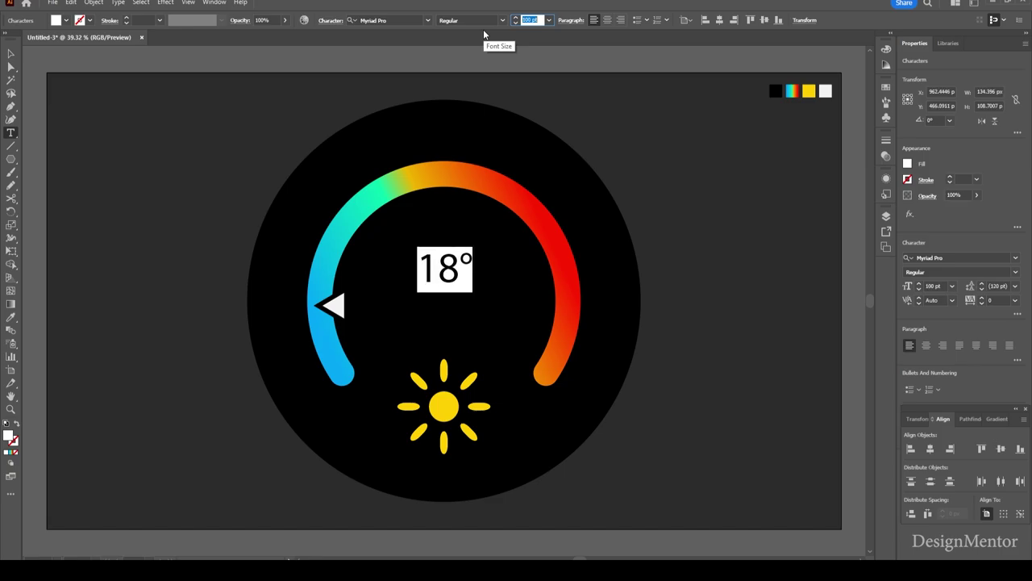
pyautogui.hotkey('shift', 'Up')
pyautogui.hotkey('shift', 'Up')
pyautogui.hotkey('shift', 'Up')
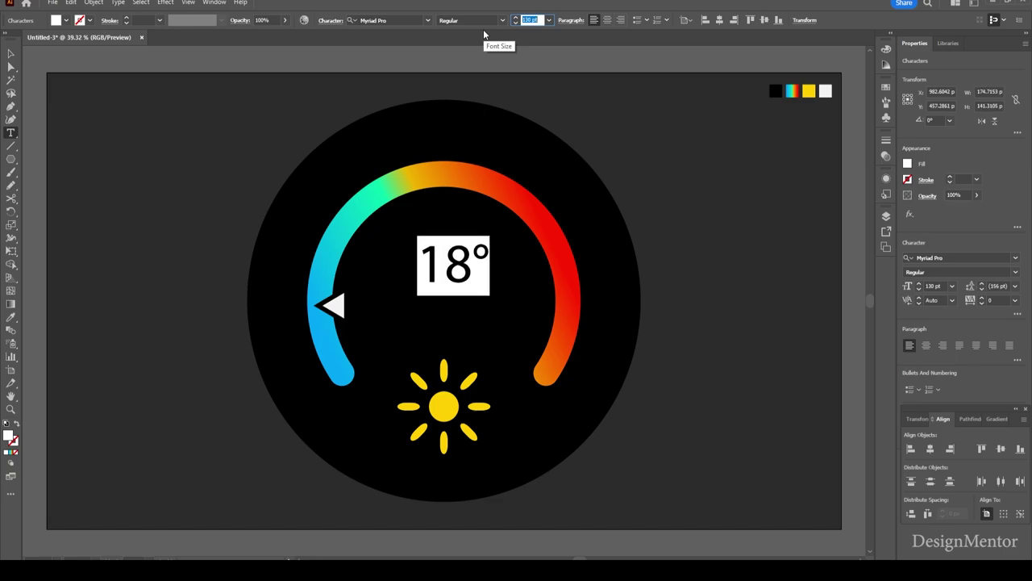
# Centre the 18° text horizontally and vertically on the artboard.
pyautogui.click(11, 53)
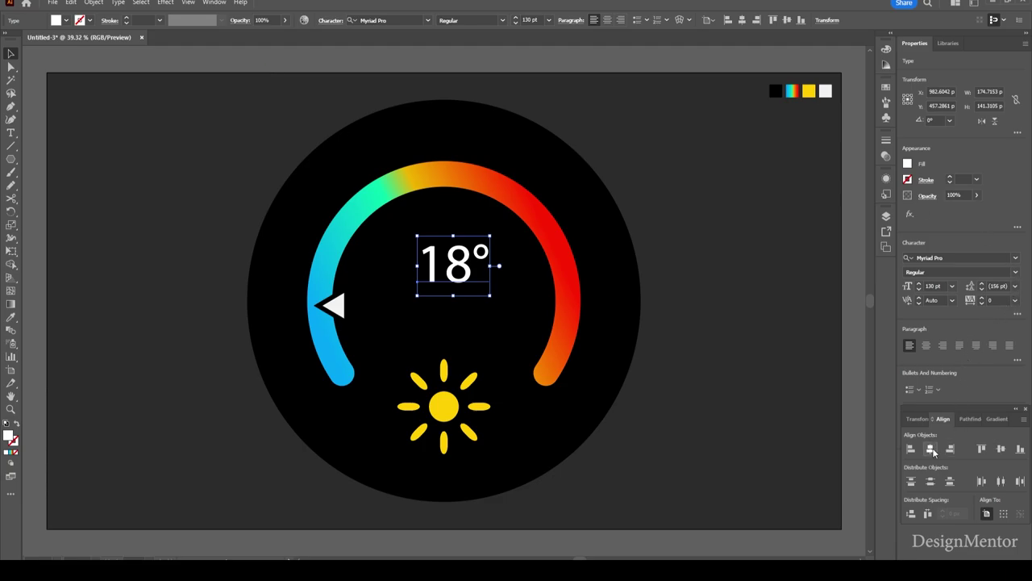
pyautogui.click(931, 449)
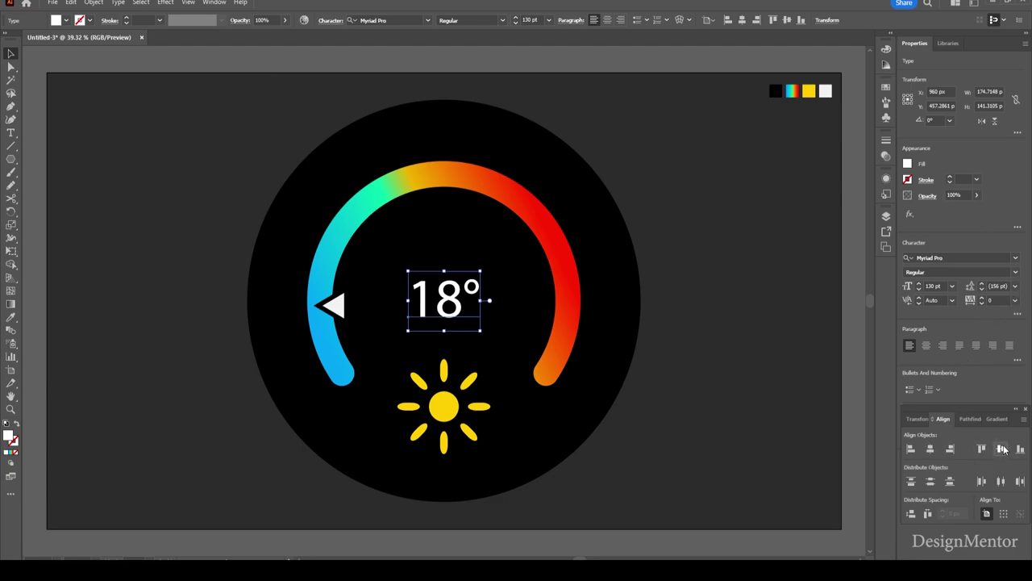
pyautogui.click(1001, 449)
pyautogui.rightClick(455, 304)
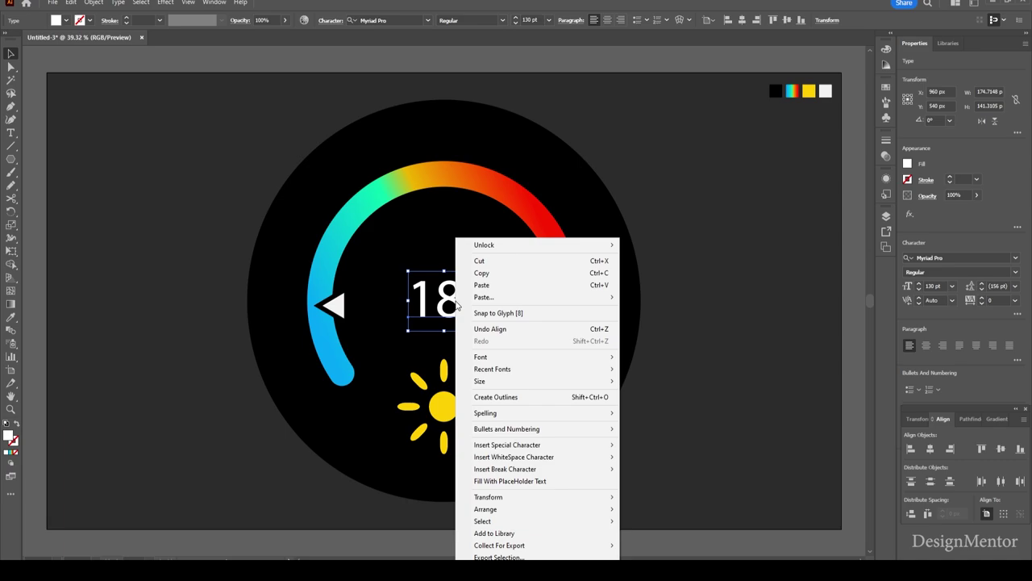
pyautogui.click(455, 304)
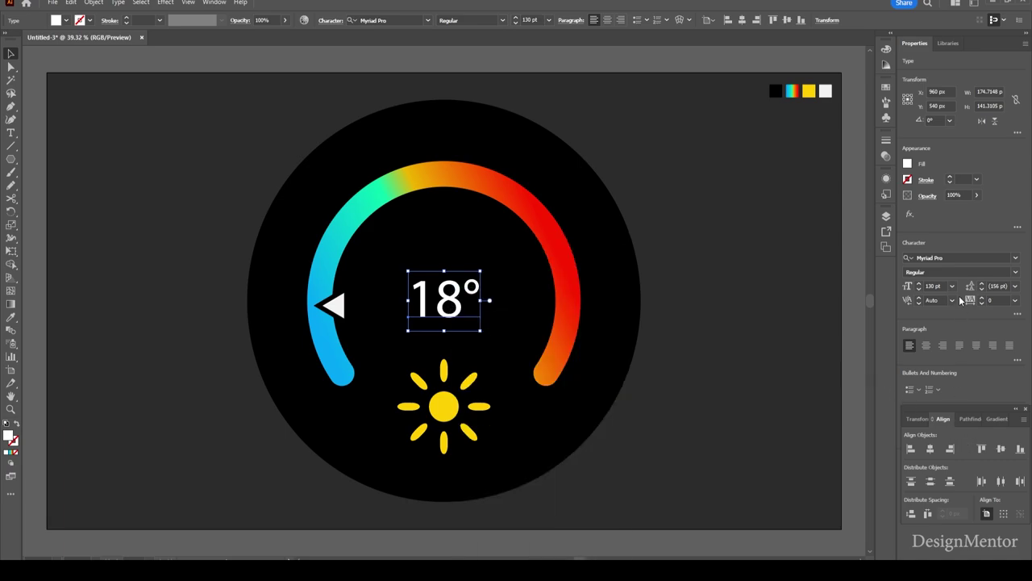
# Set the 18° text's font to Inter Medium.
pyautogui.click(953, 257)
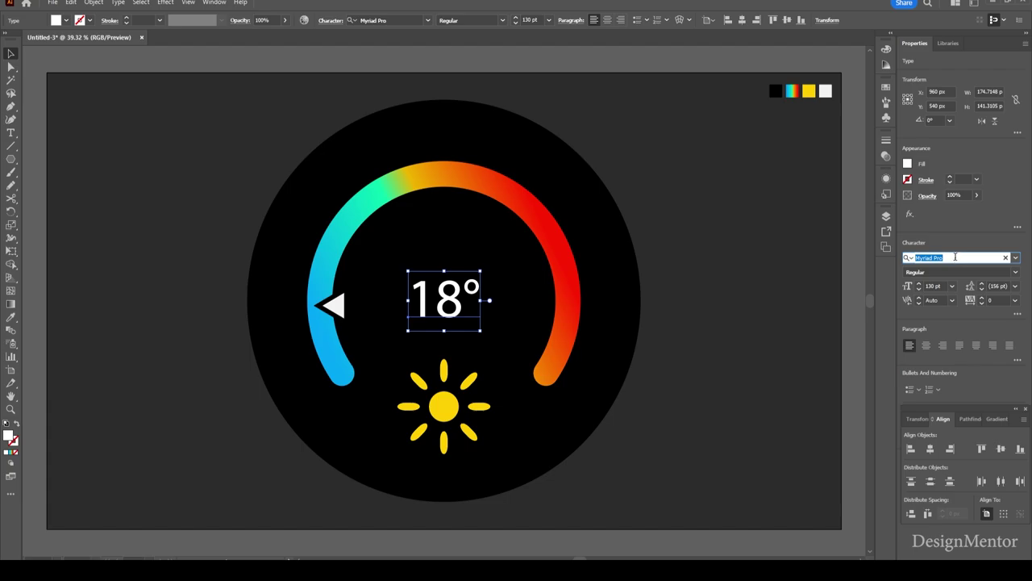
pyautogui.write('inter')
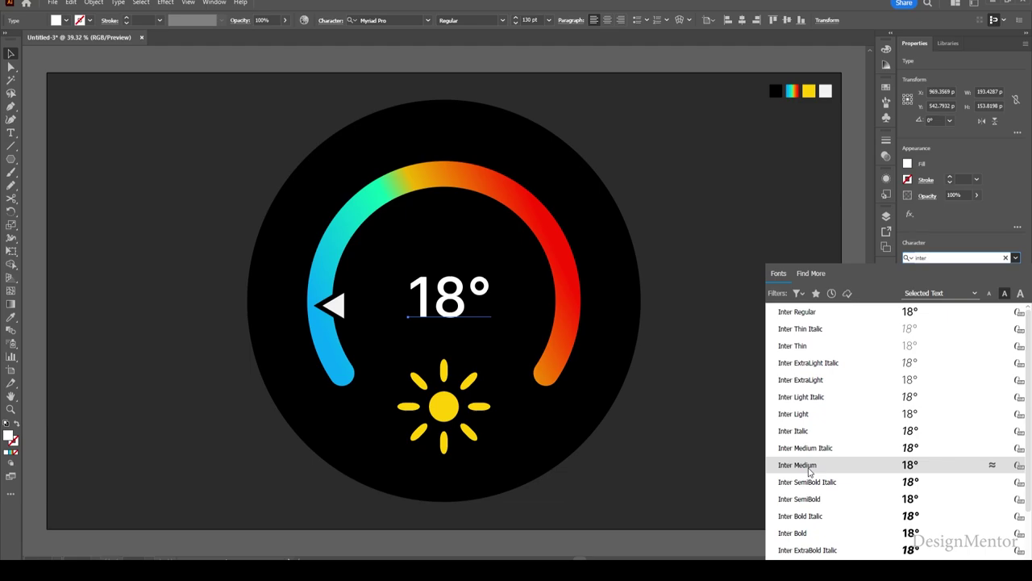
pyautogui.click(810, 466)
pyautogui.click(539, 282)
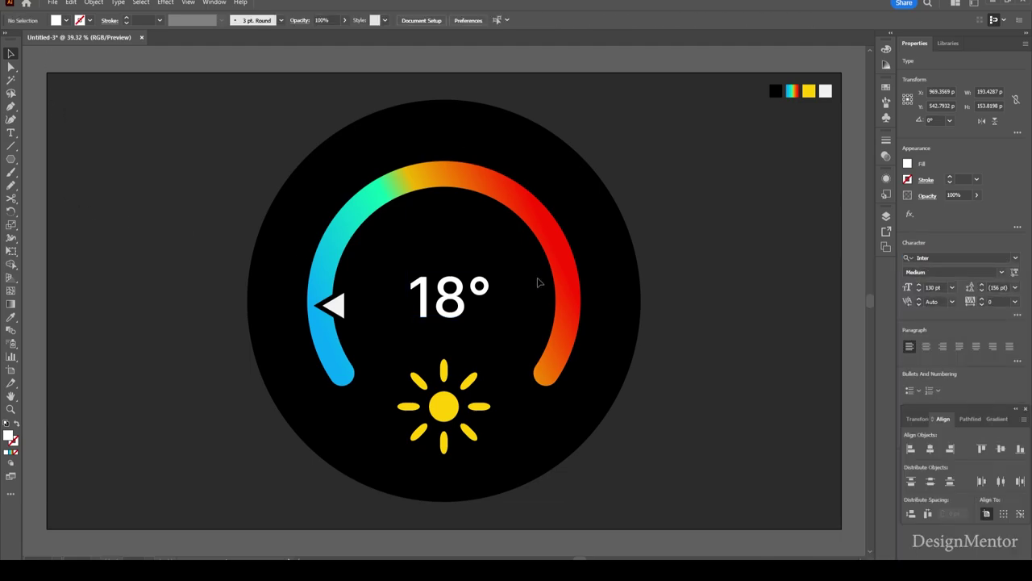
pyautogui.click(446, 299)
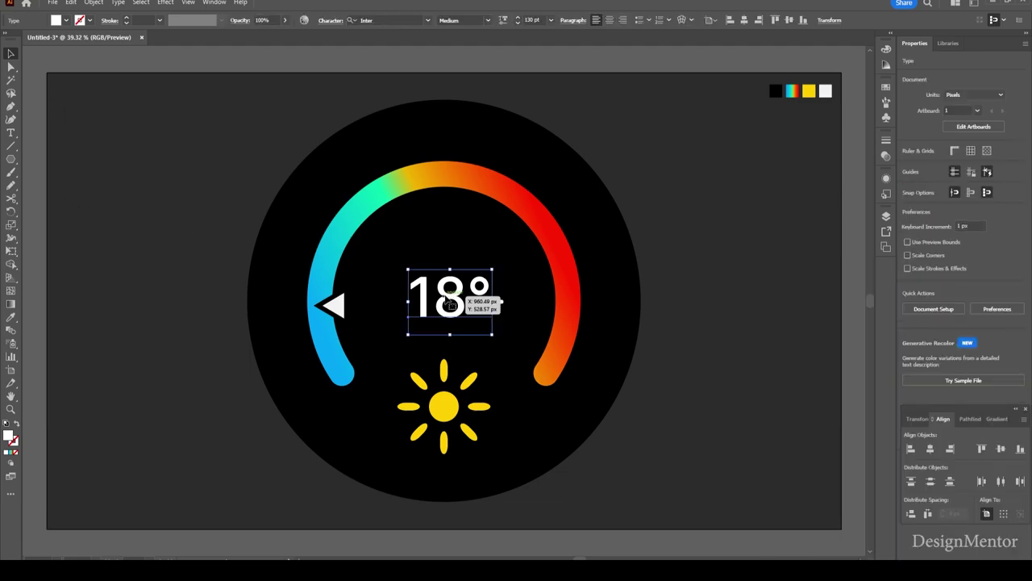
# Convert the 18° text to outlines and re-centre it on the artboard.
pyautogui.rightClick(447, 300)
pyautogui.click(448, 300)
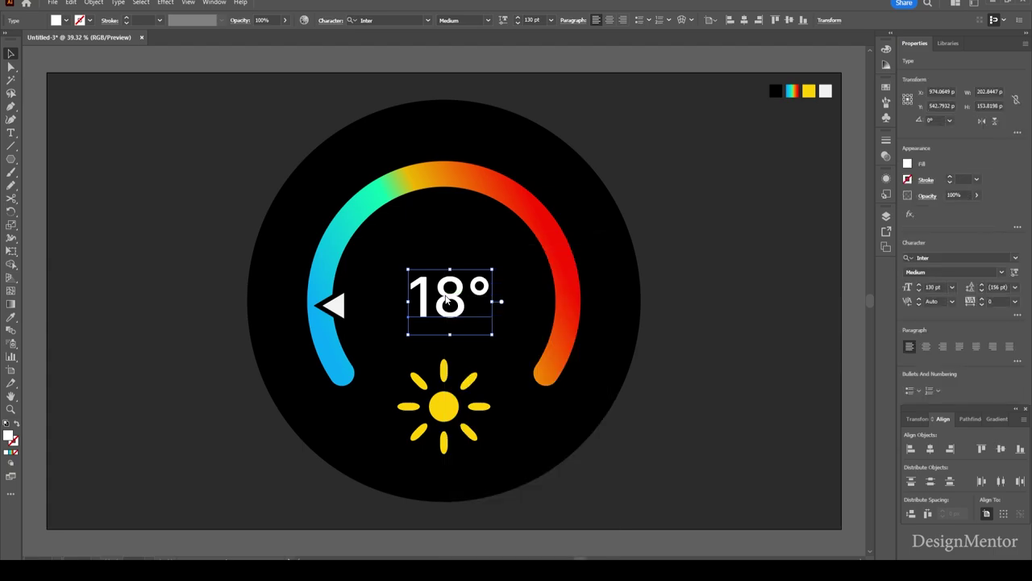
pyautogui.rightClick(448, 300)
pyautogui.click(486, 397)
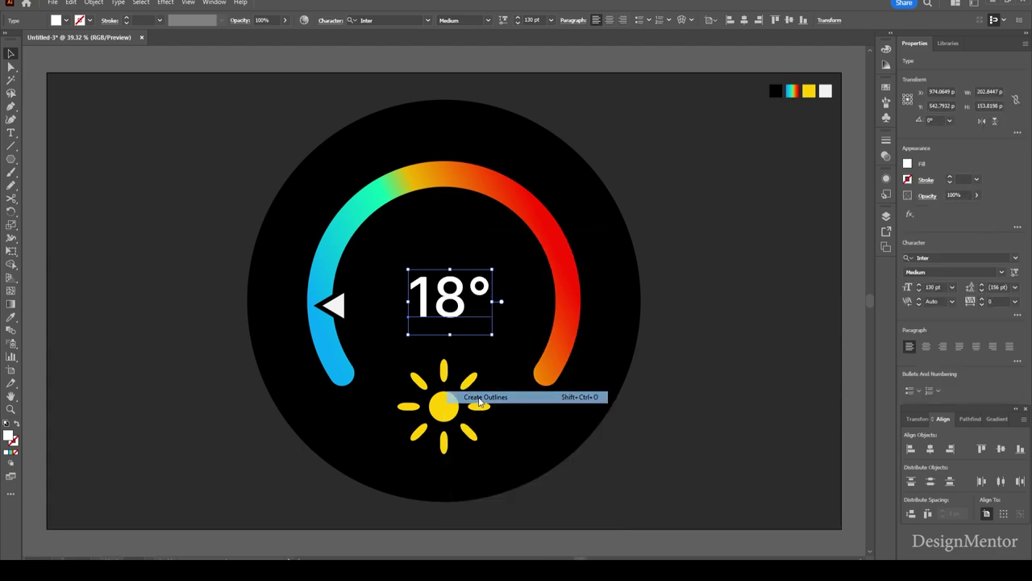
pyautogui.click(931, 449)
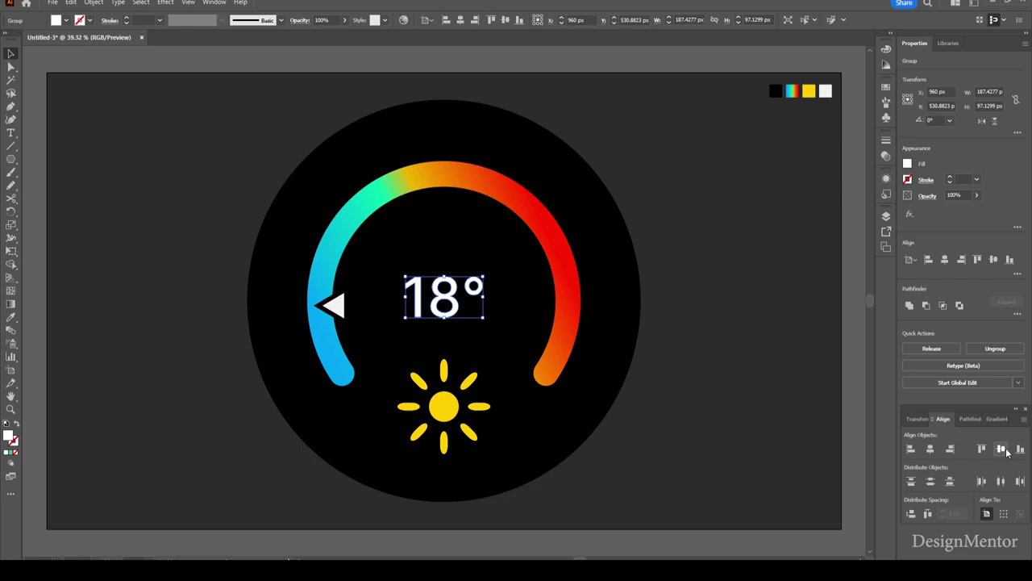
pyautogui.click(1001, 449)
pyautogui.click(751, 267)
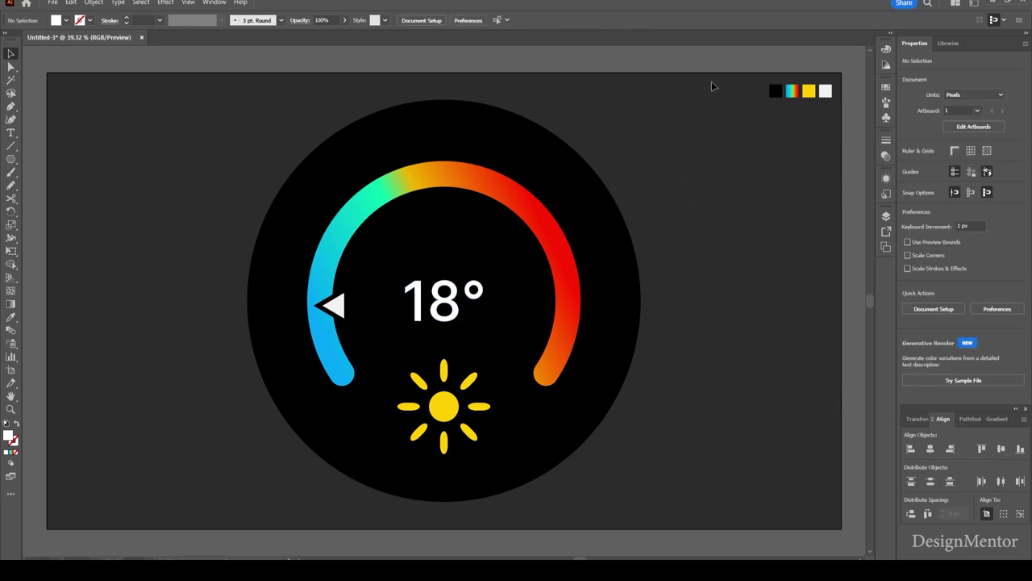
# Delete the colour swatch rectangles at the artboard's top-right corner.
pyautogui.moveTo(711, 81); pyautogui.dragTo(837, 108)
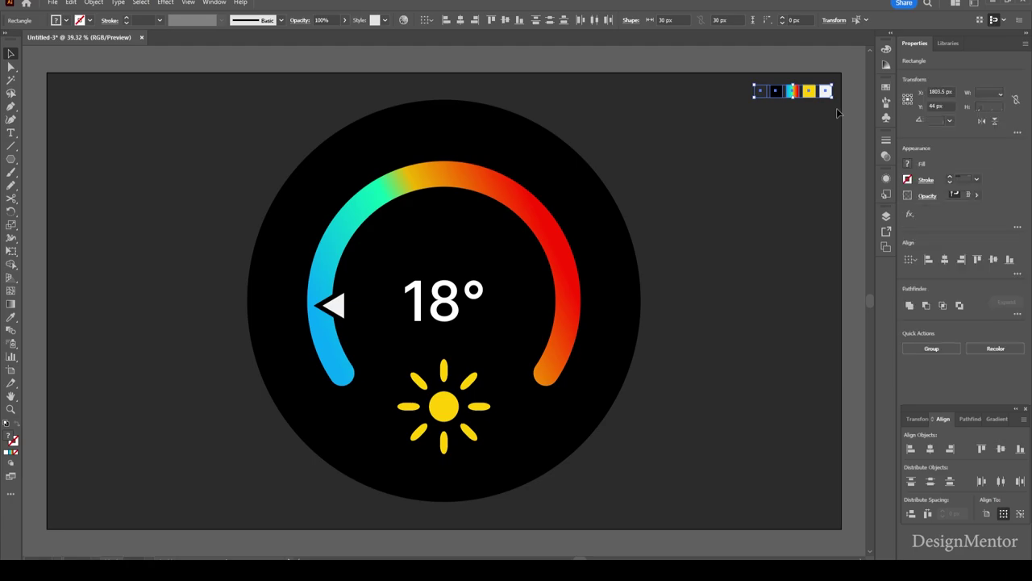
pyautogui.press('Delete')
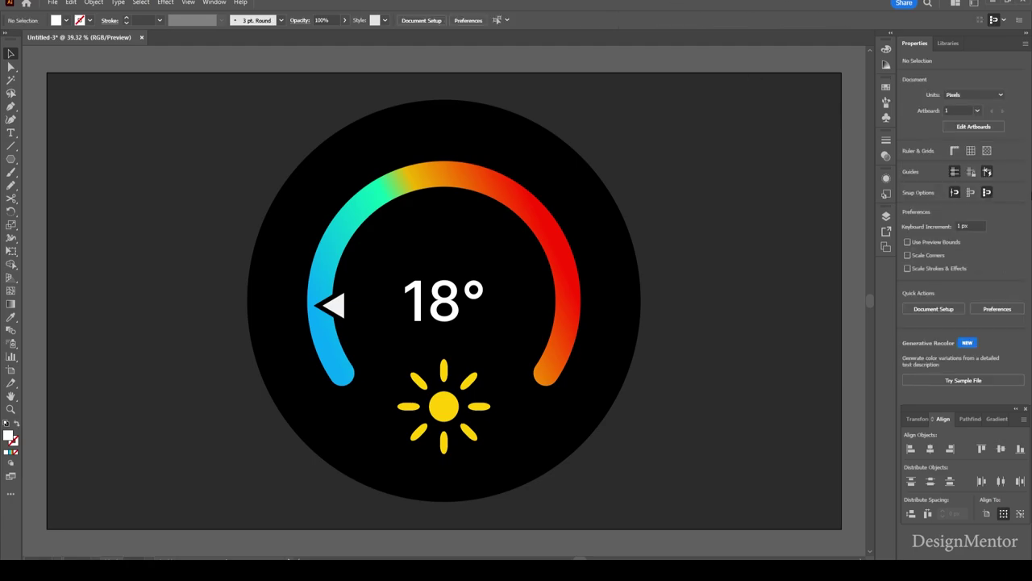